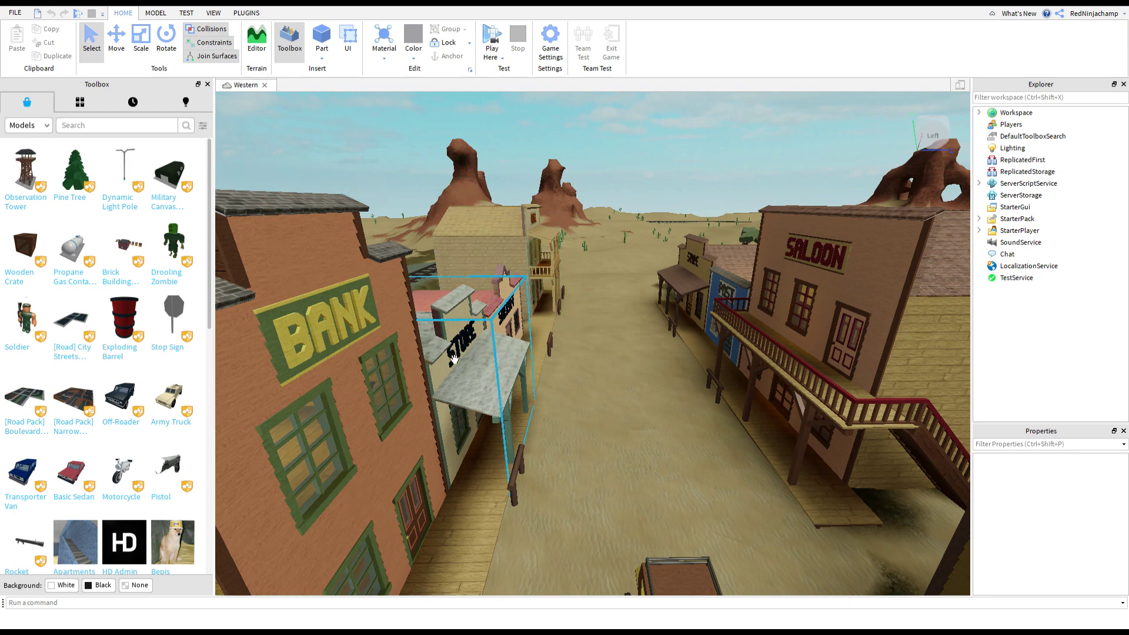
Look over the western town's main street, flying past the stagecoach, stable and storefronts
scroll(677, 406, up, 2)
key(w)
right_drag(677, 404, 574, 159)
key(w)
key(a)
key(w)
key(s)
key(d)
key(a)
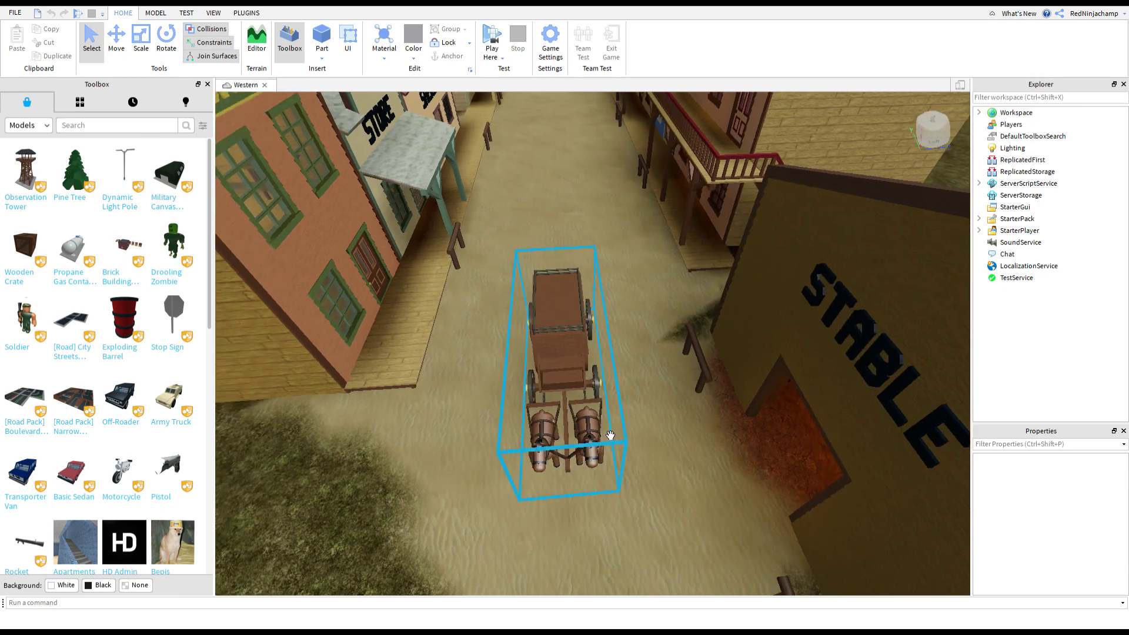
key(w)
right_drag(592, 416, 609, 432)
key(w)
key(w)
key(w)
key(w)
drag(592, 462, 517, 483)
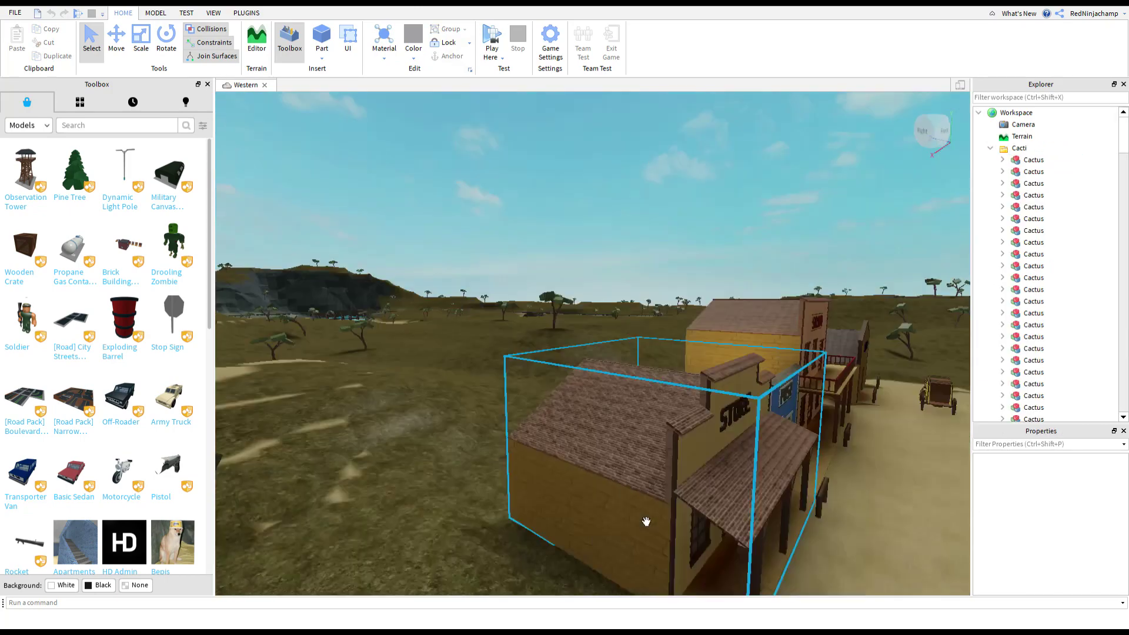
Examine the street from the hotel end back to the stagecoach and stable to judge the current lighting
right_drag(646, 522, 628, 504)
key(s)
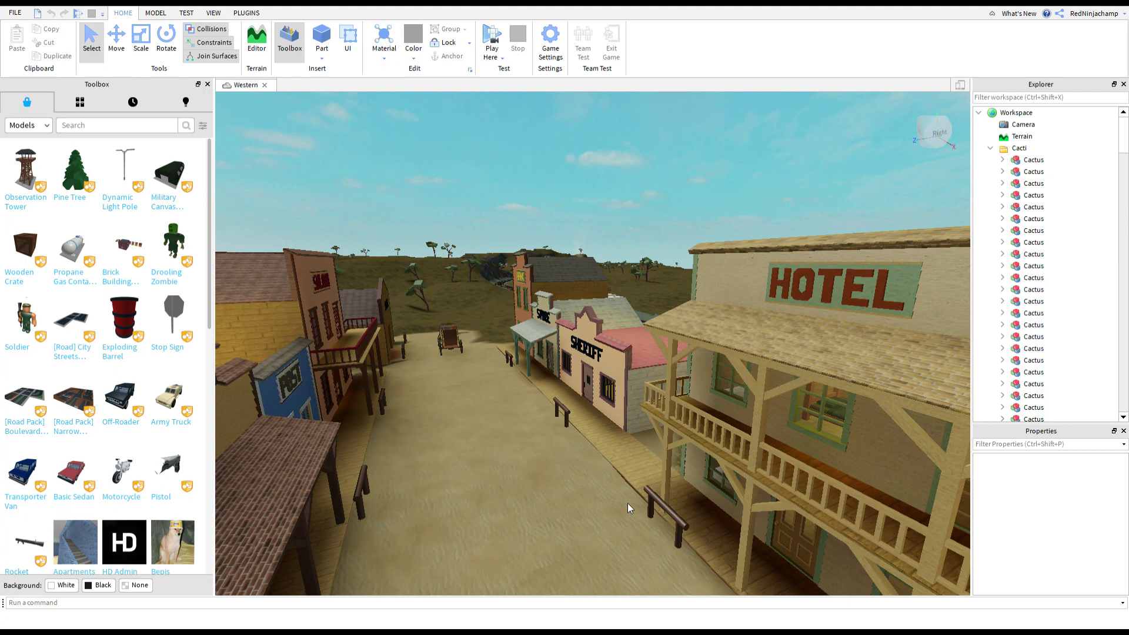
key(w)
right_drag(623, 422, 623, 422)
key(a)
key(w)
key(d)
scroll(640, 441, down, 3)
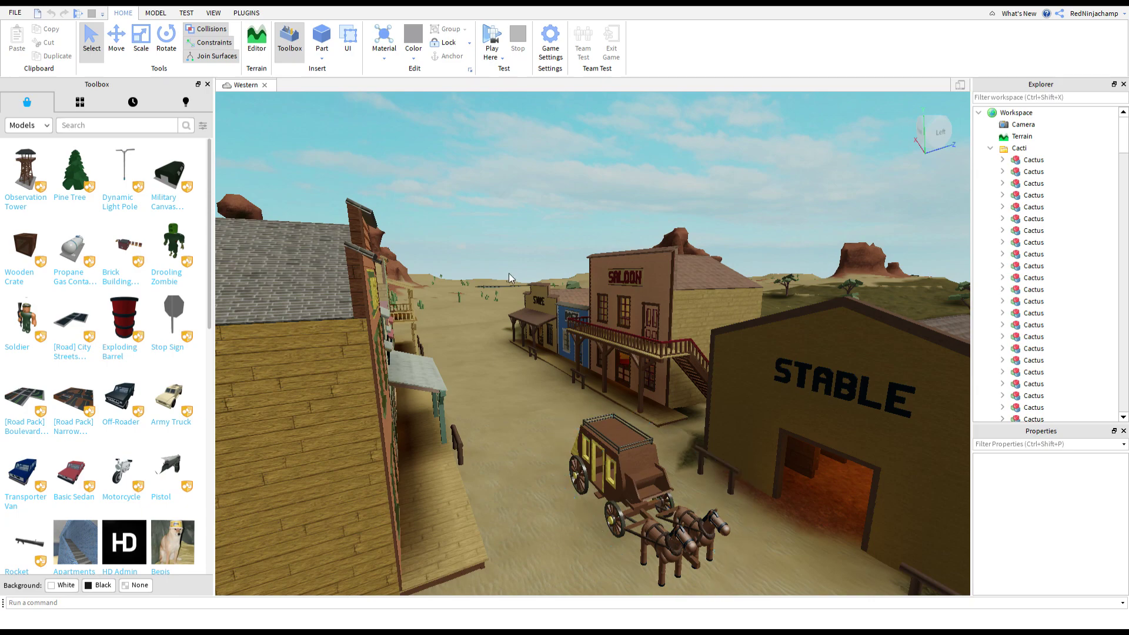
scroll(510, 273, up, 3)
key(s)
right_drag(538, 244, 557, 263)
key(a)
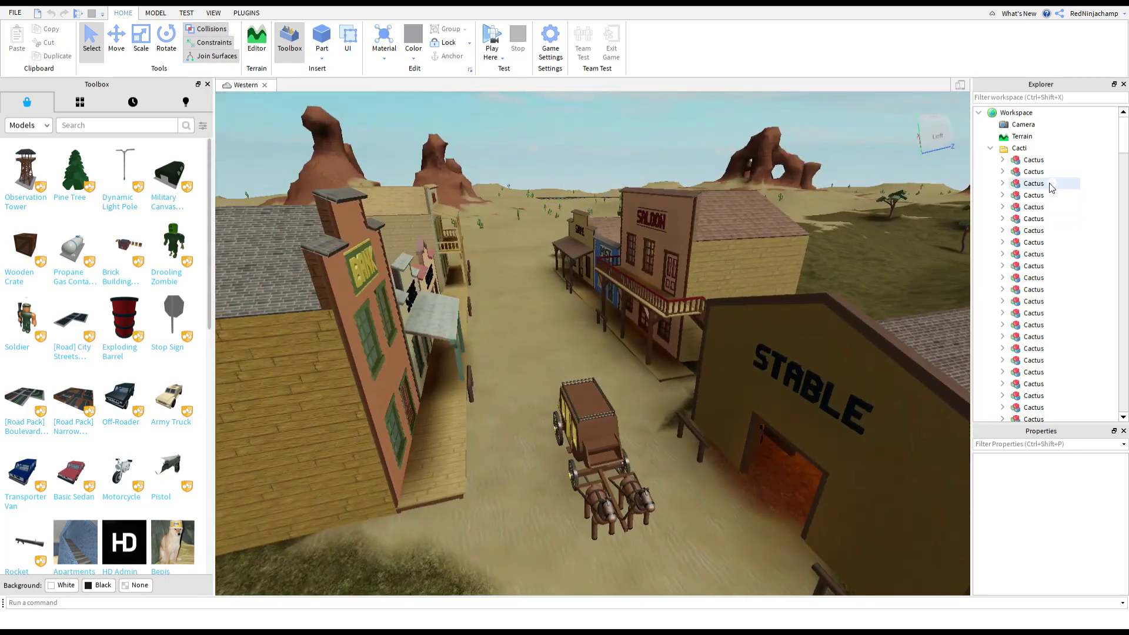
Set the Lighting service's Technology to ShadowMap, switching briefly to Voxel for comparison
scroll(1063, 184, down, 8)
scroll(1063, 184, down, 3)
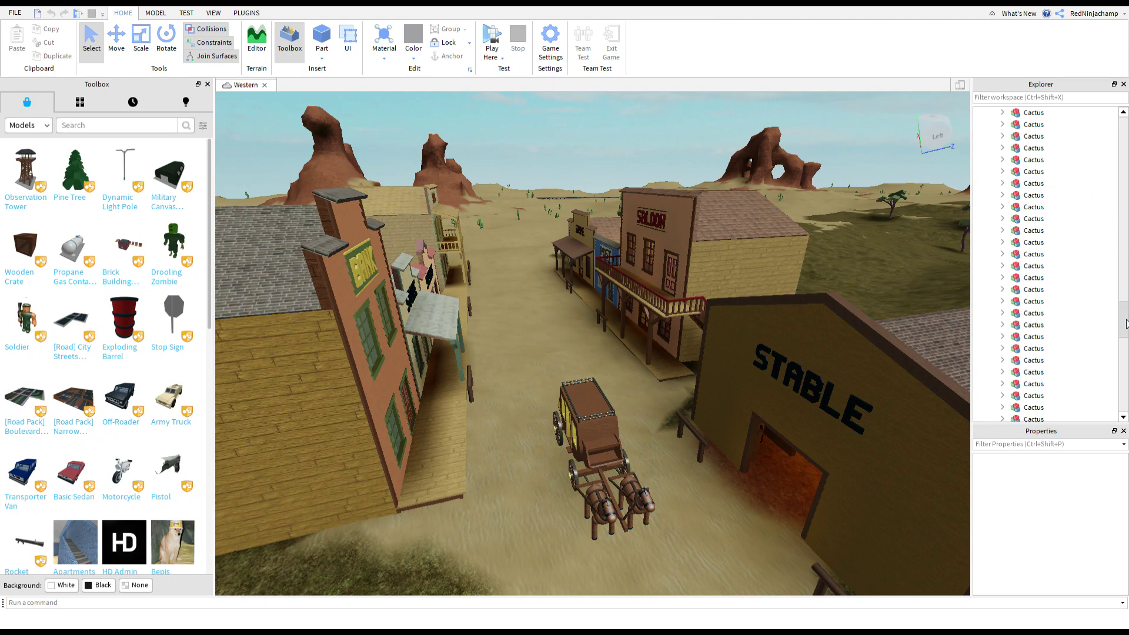
drag(1121, 321, 1127, 473)
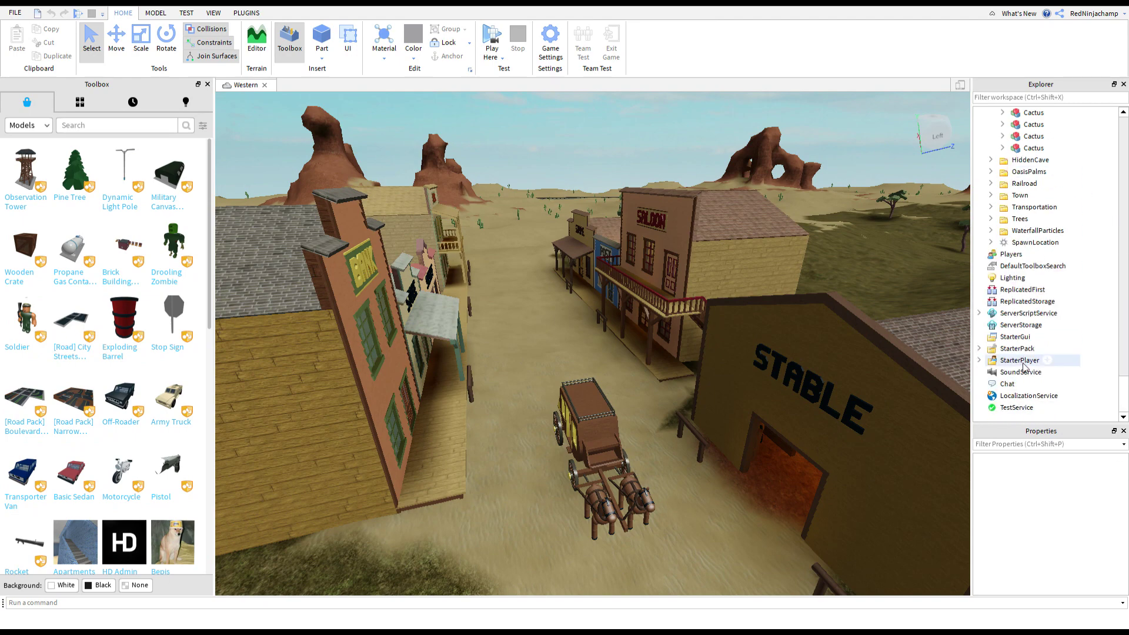
click(1023, 279)
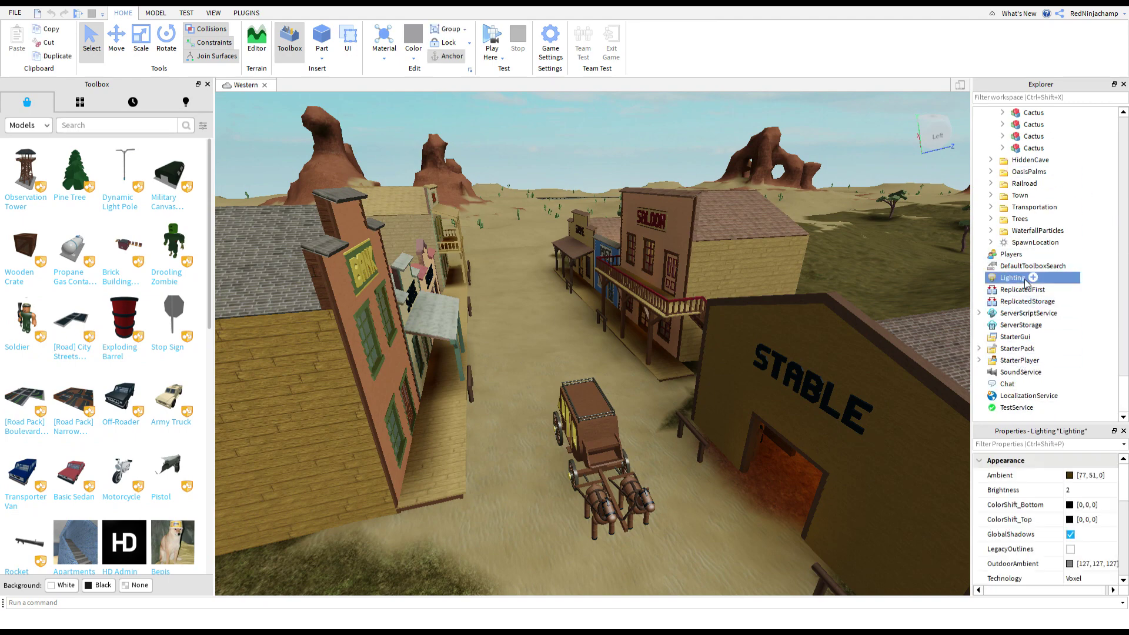
scroll(1052, 547, down, 1)
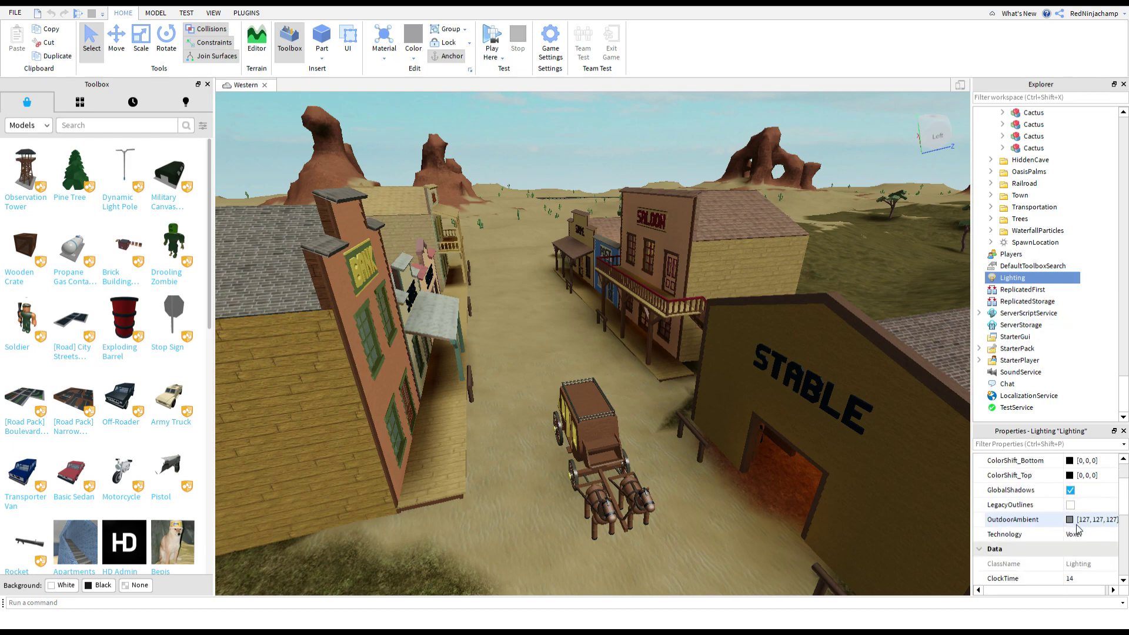
scroll(1081, 535, down, 1)
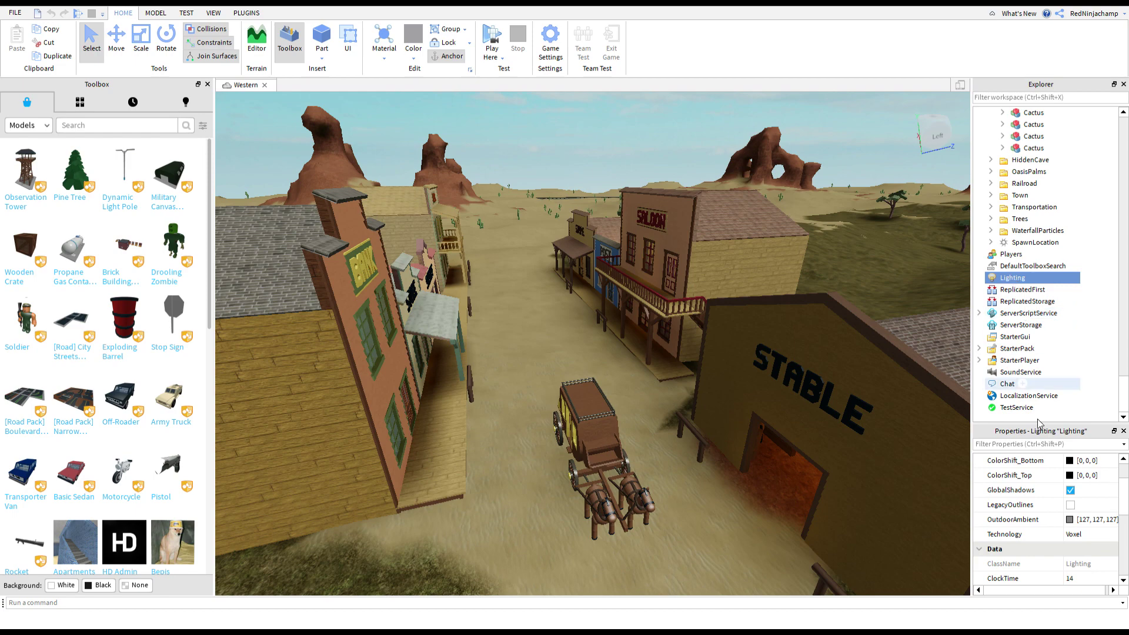
click(1088, 535)
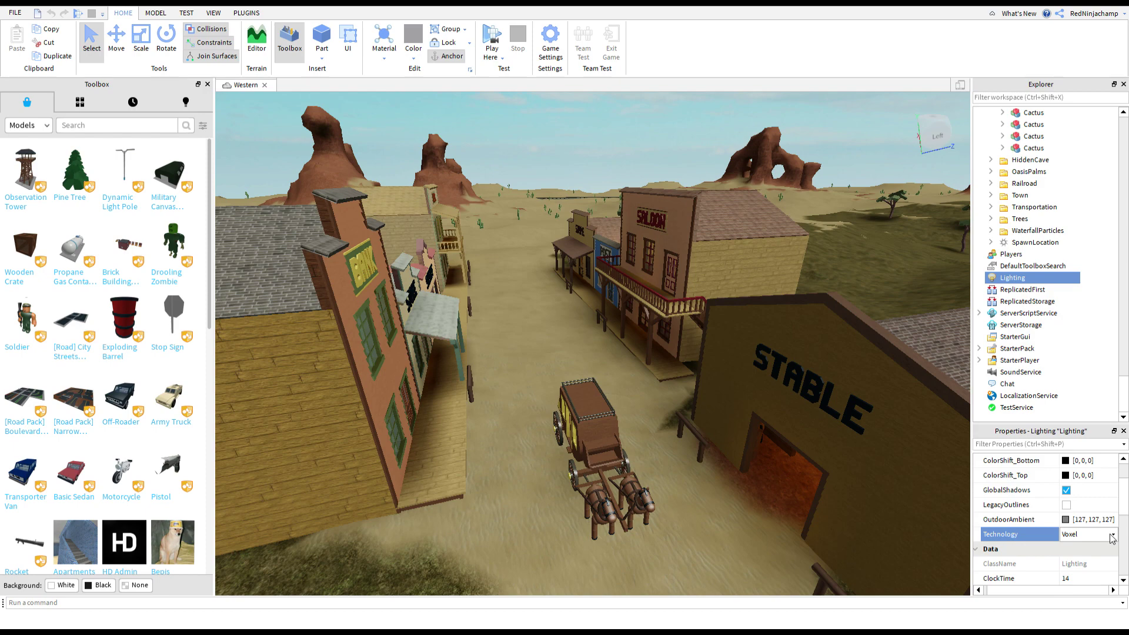
click(1095, 562)
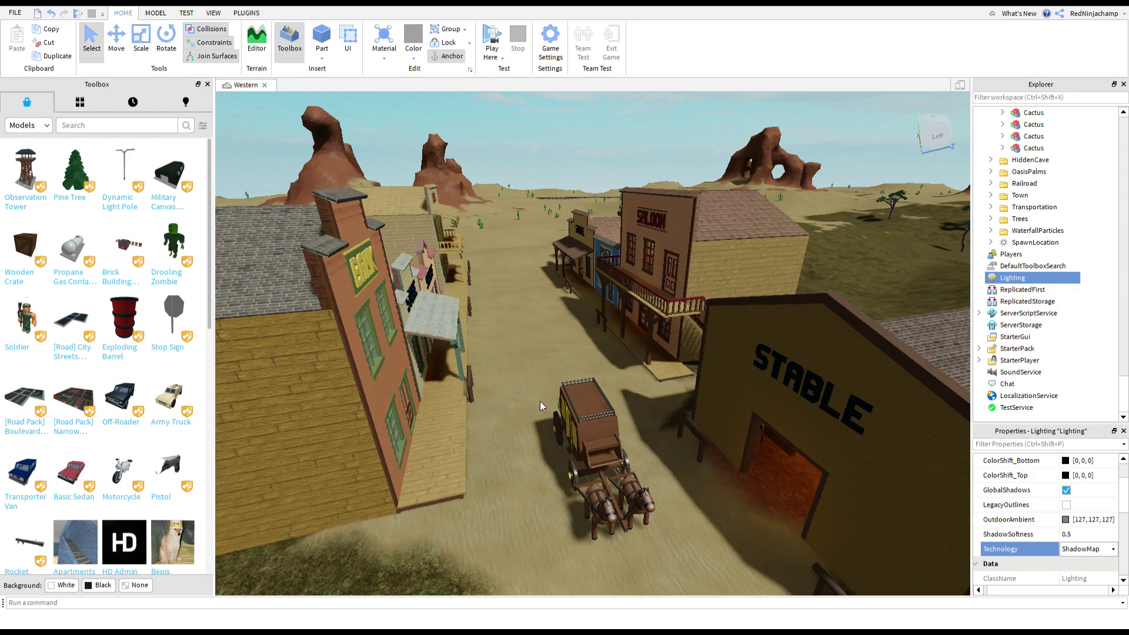
click(1099, 581)
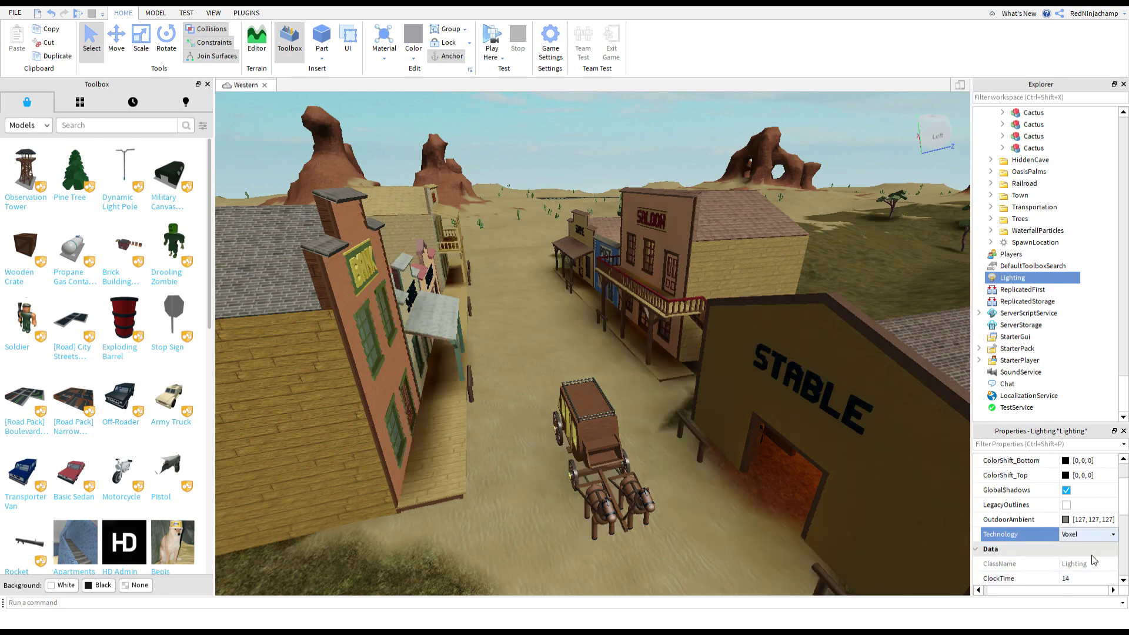
click(724, 531)
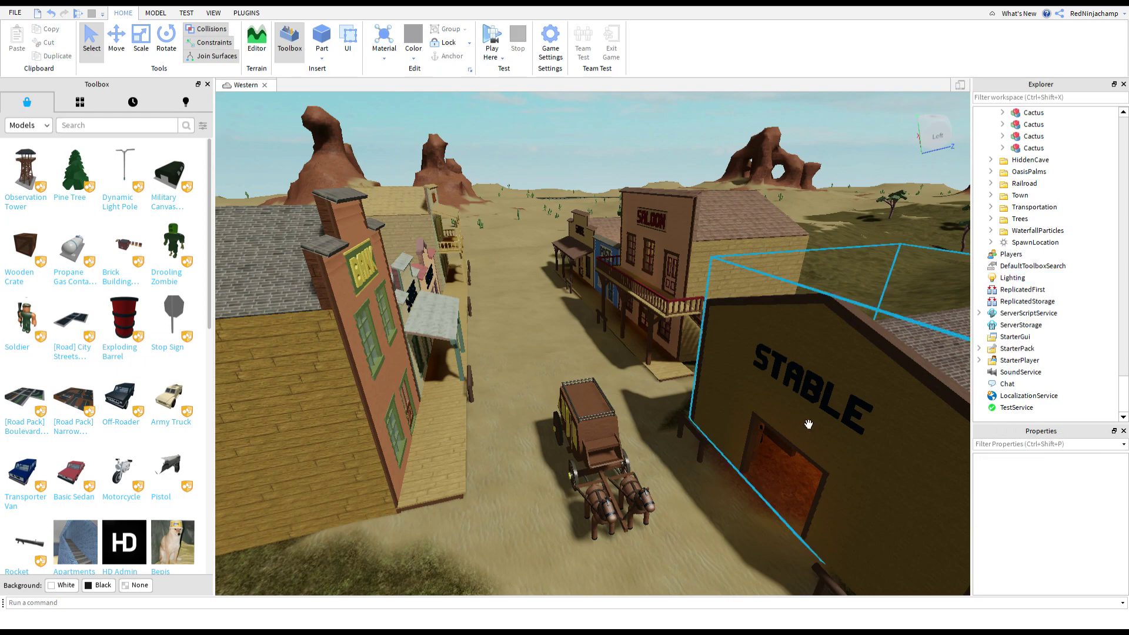
Switch Lighting's Technology to Voxel and back to ShadowMap to compare the shadows on the sheriff building
right_drag(774, 397, 750, 368)
key(w)
key(d)
key(w)
key(w)
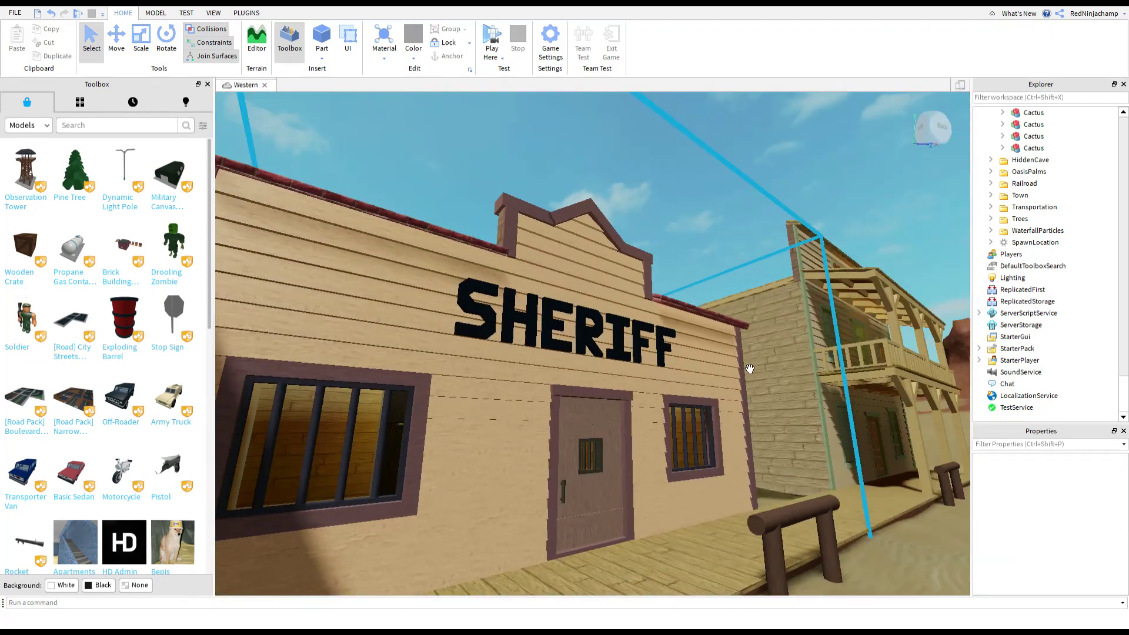
key(a)
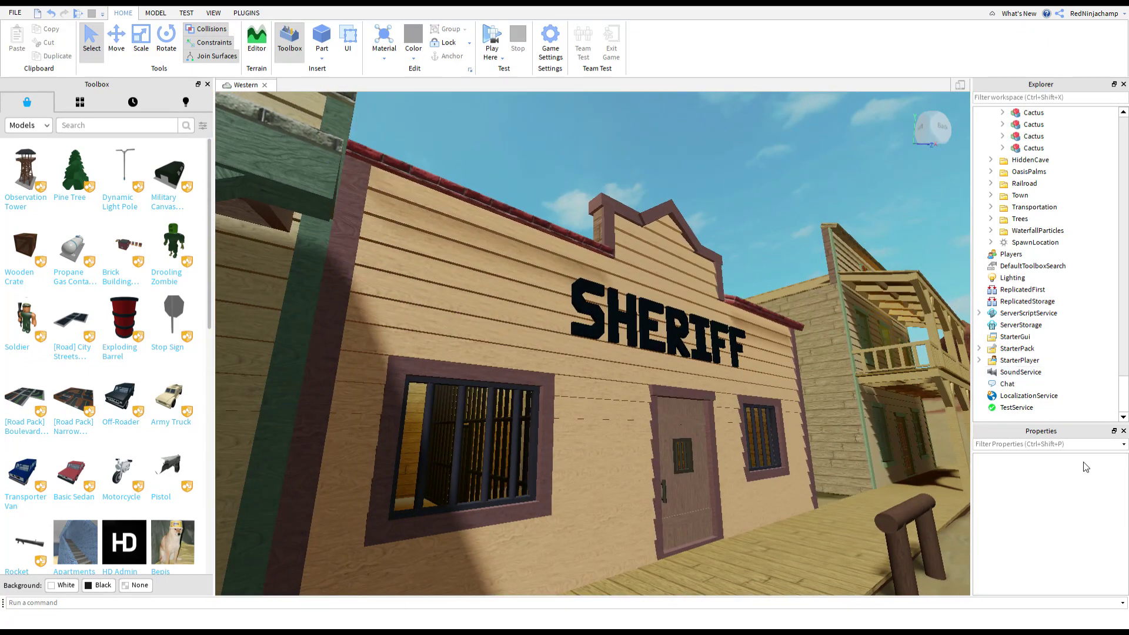
click(1013, 278)
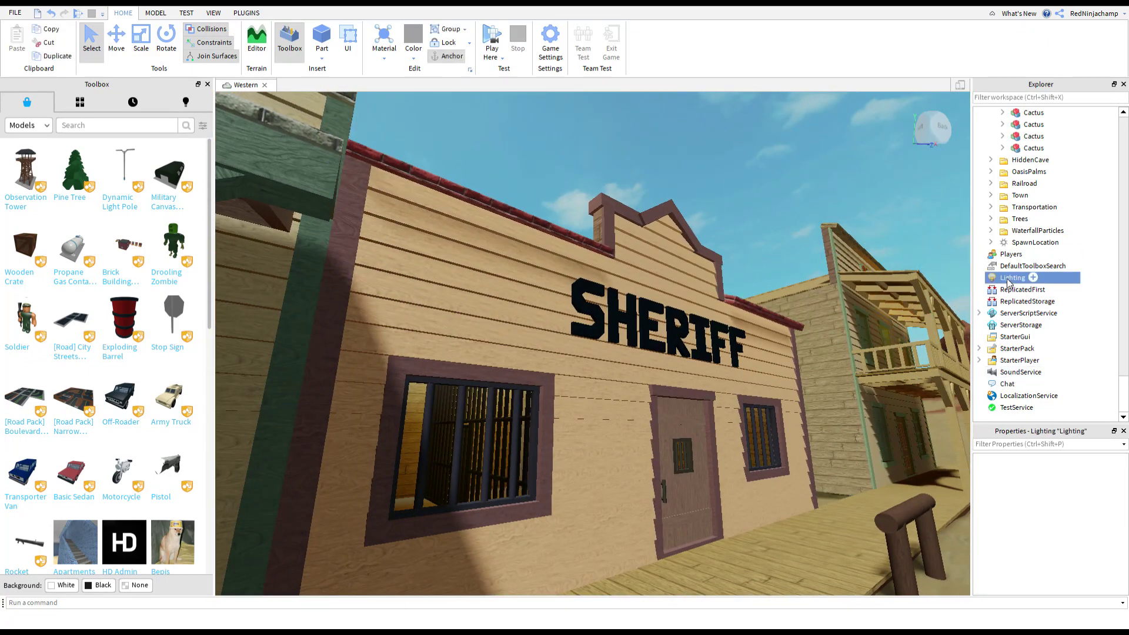
scroll(1088, 559, down, 5)
click(1085, 549)
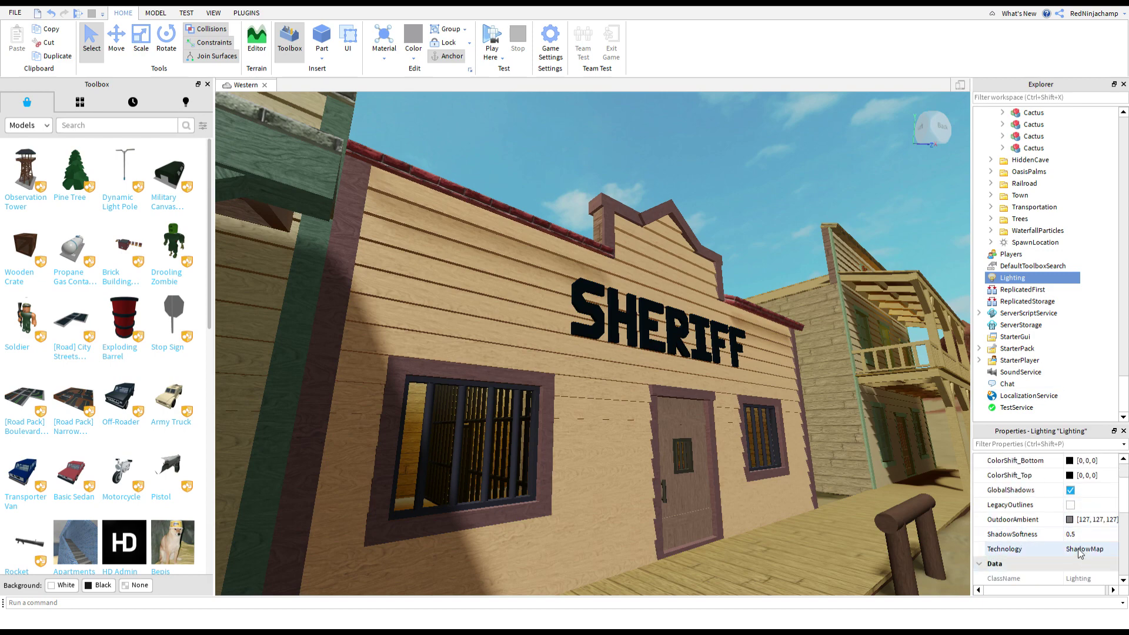
click(1082, 581)
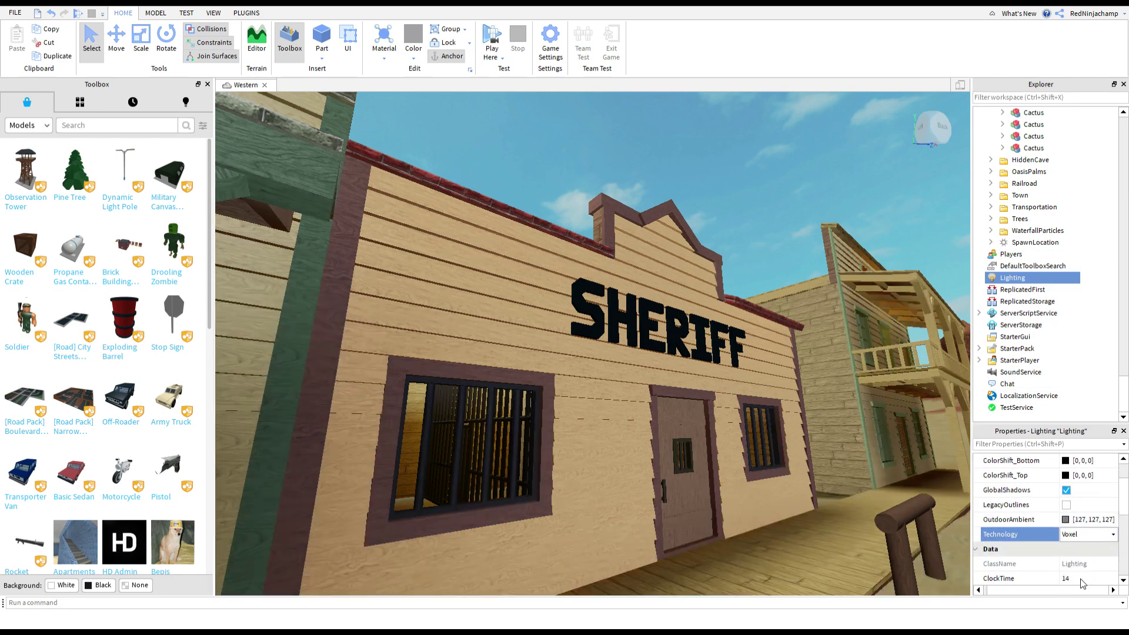
click(1106, 554)
click(742, 178)
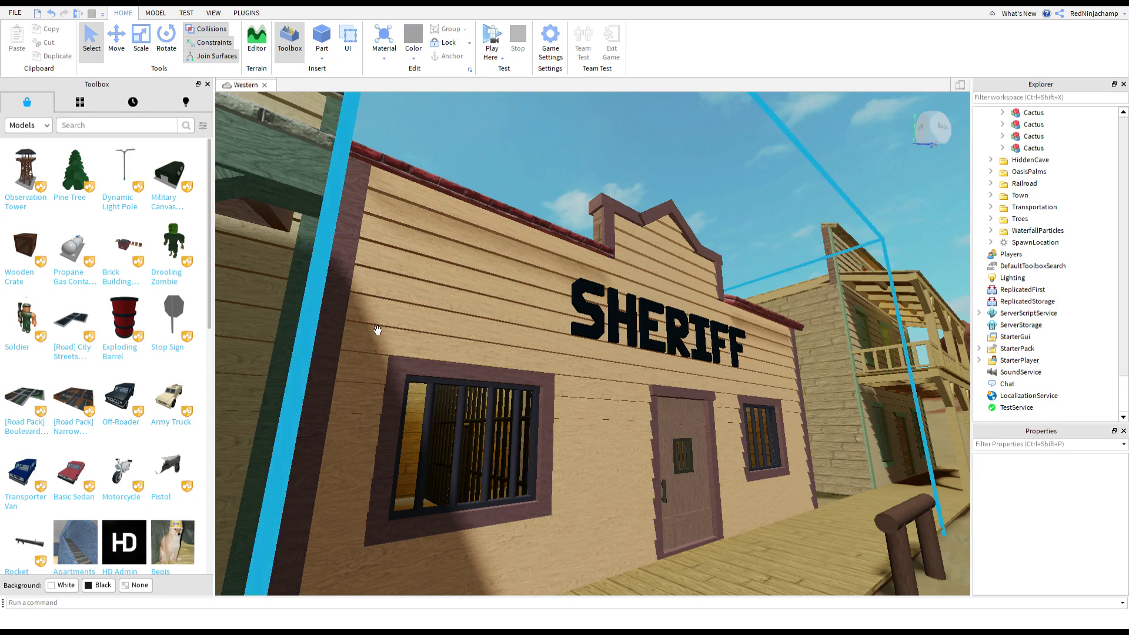
Inspect the ShadowMap shadows along the main street and around the stagecoach and stable
key(w)
key(d)
right_drag(739, 422, 725, 403)
key(w)
key(s)
key(s)
key(a)
key(w)
key(d)
key(a)
key(d)
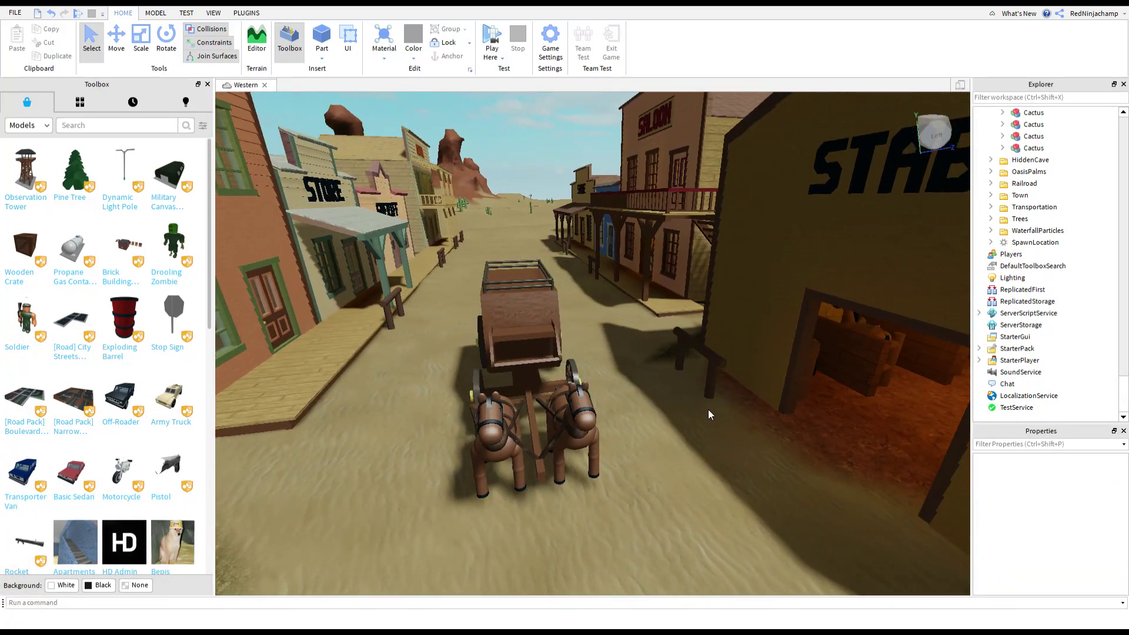
key(a)
right_drag(642, 362, 595, 346)
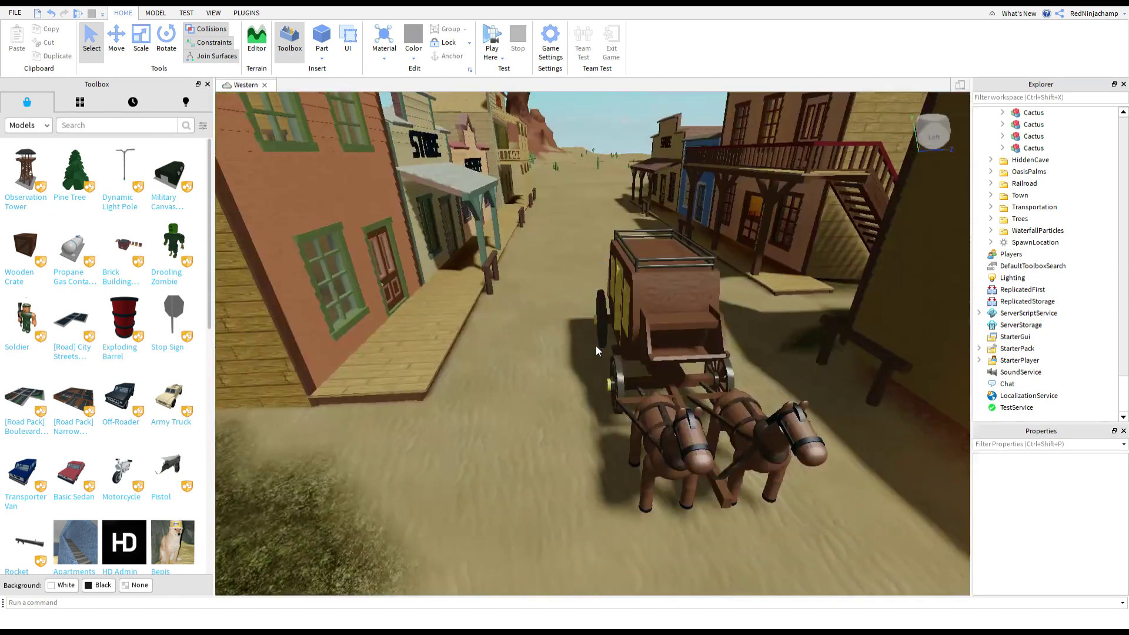
key(w)
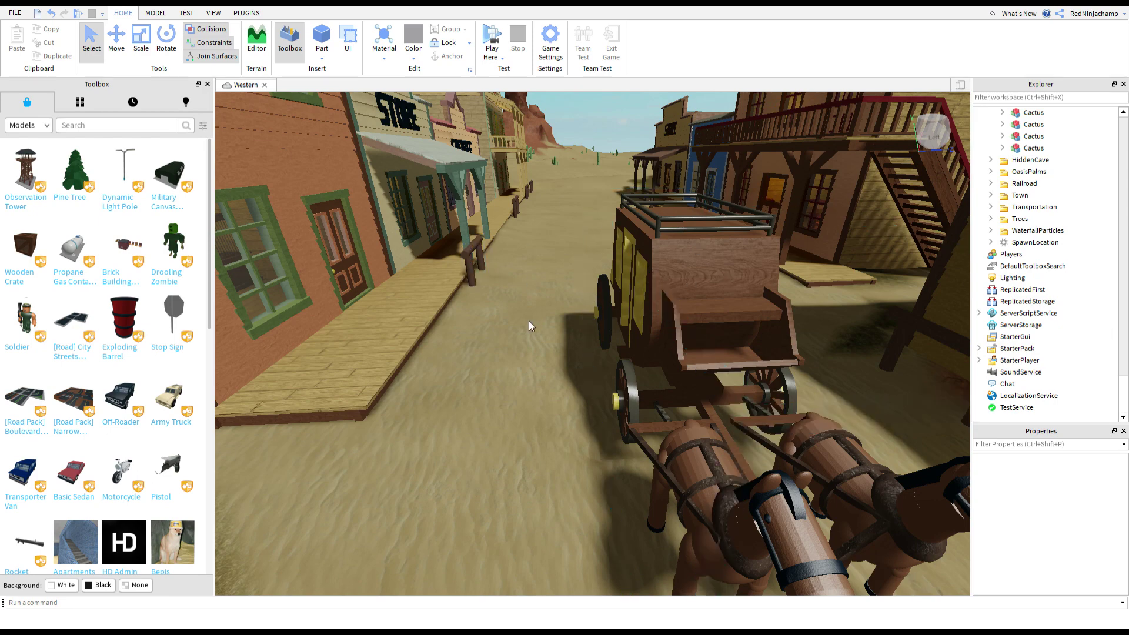
Insert a BloomEffect into the Lighting service
click(1010, 280)
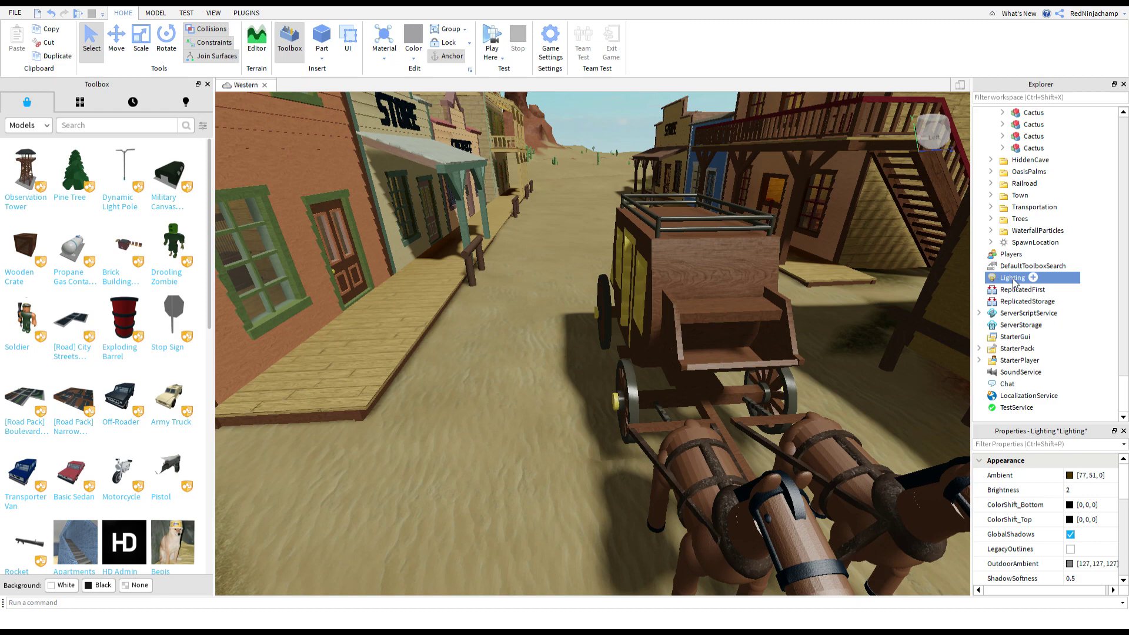
right_click(1013, 279)
key(ctrl+z)
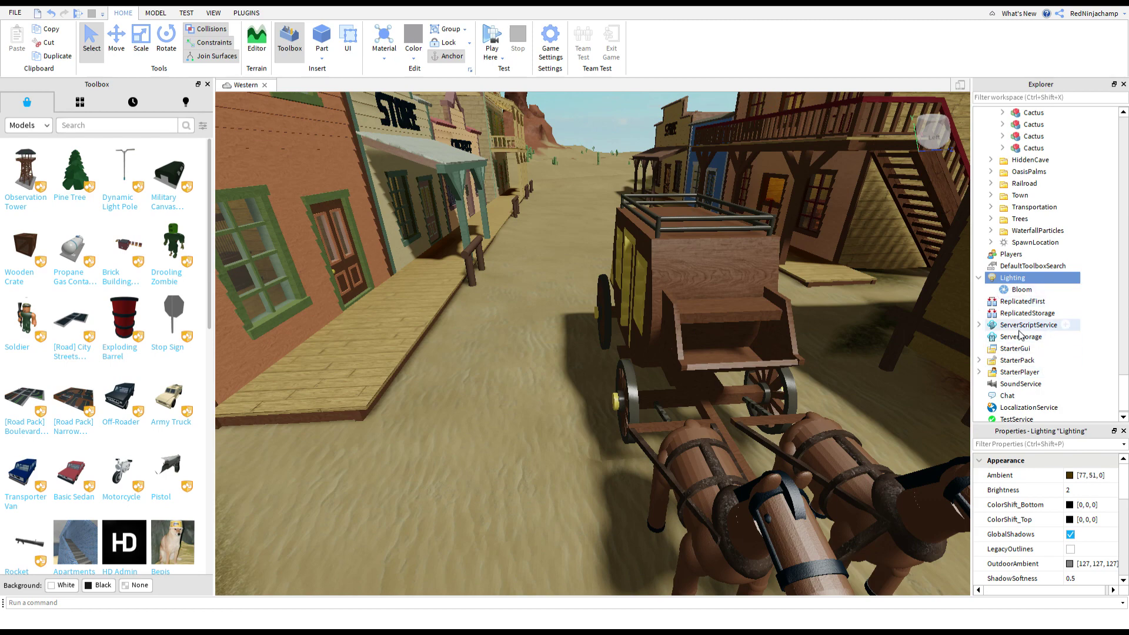
Set the Bloom effect's Intensity to 0.85 and its Size to 30
click(1018, 291)
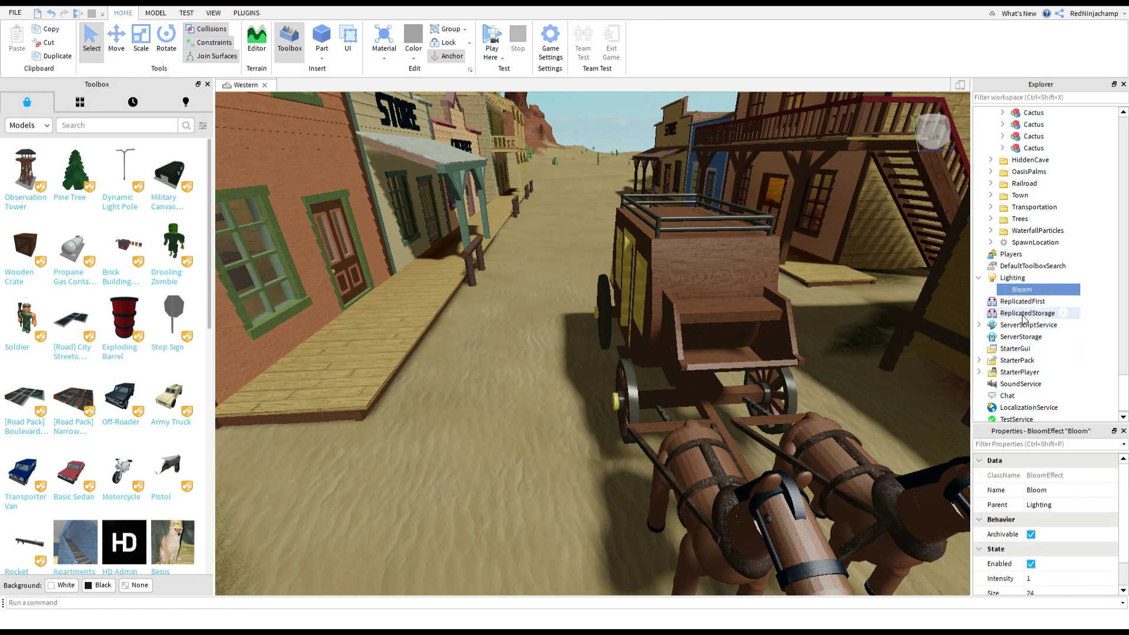
scroll(1048, 534, down, 1)
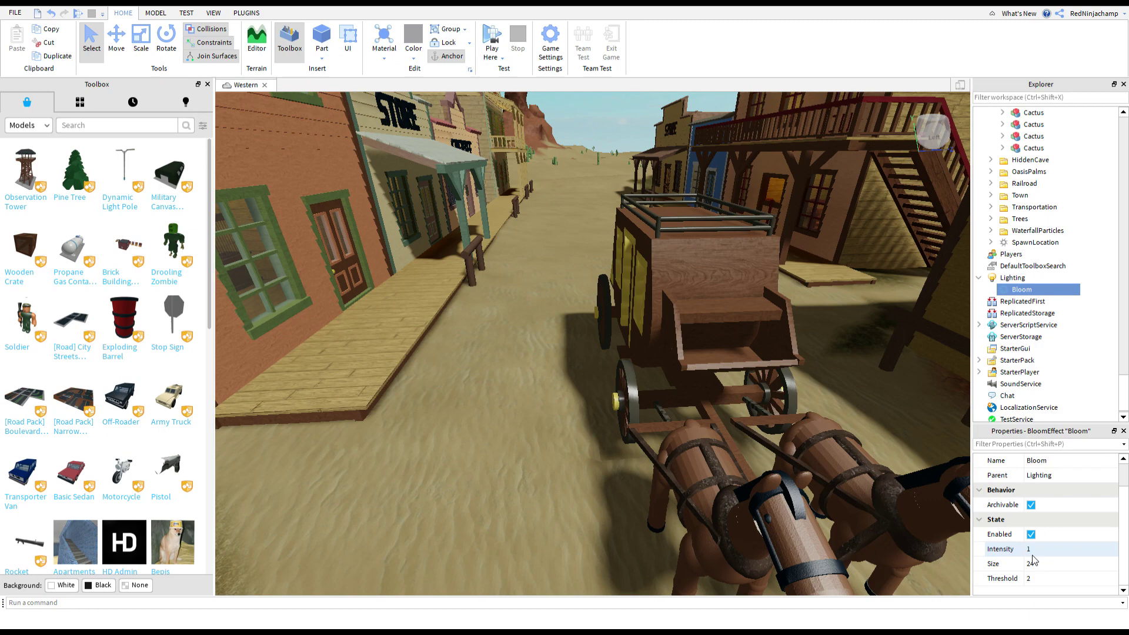
click(1035, 554)
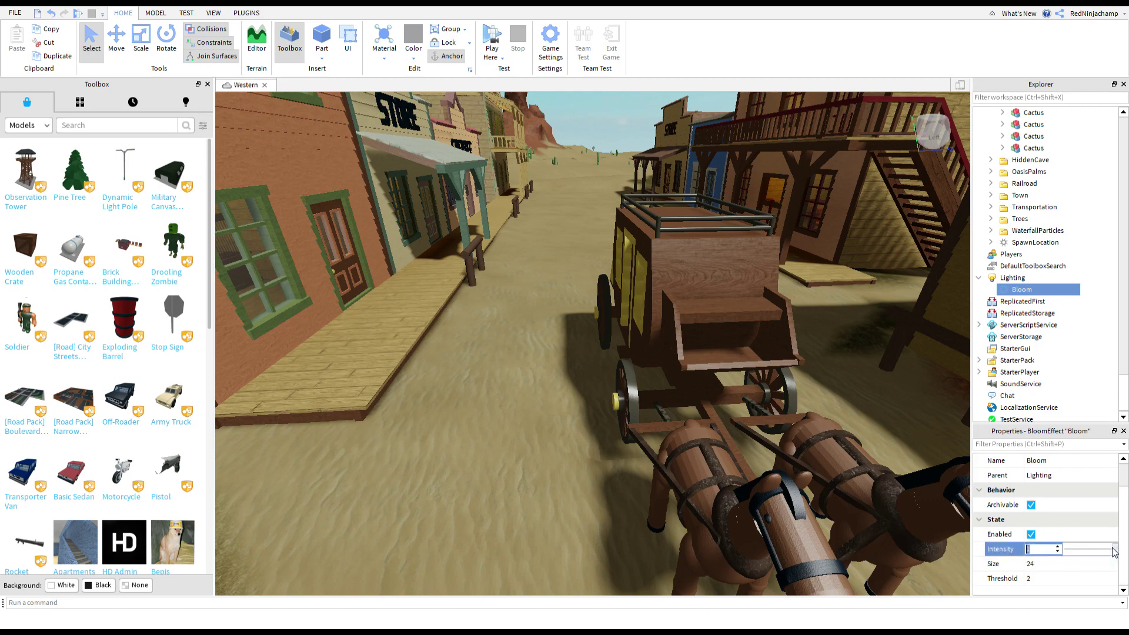
drag(1113, 551, 1107, 555)
click(1057, 564)
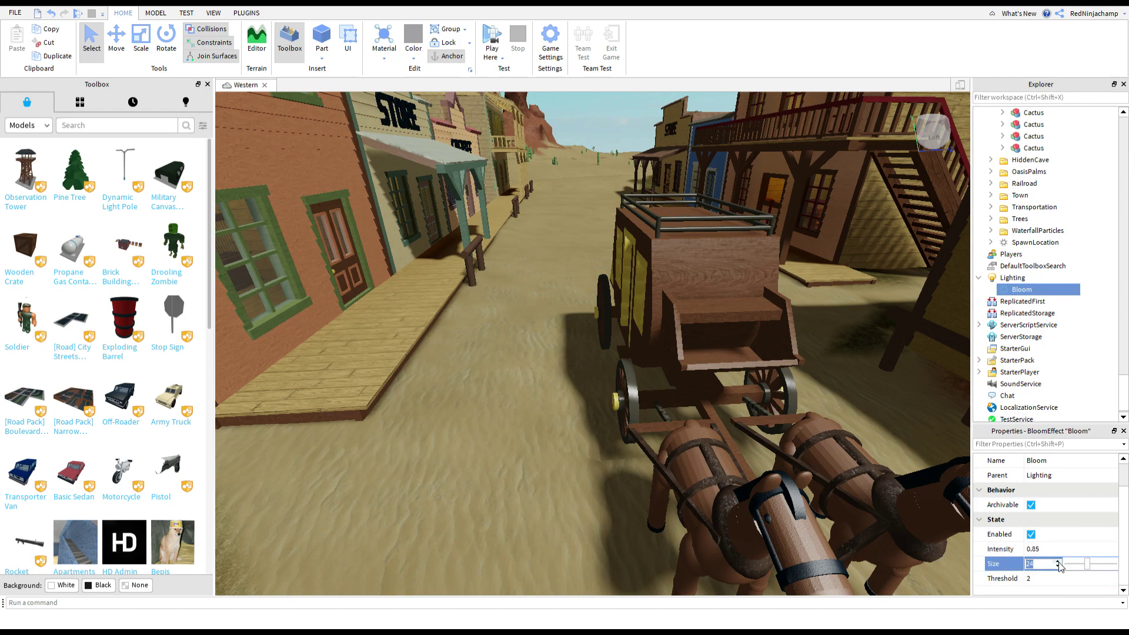
drag(1087, 566, 1092, 571)
Set the Bloom effect's Threshold to 0.9
click(1079, 580)
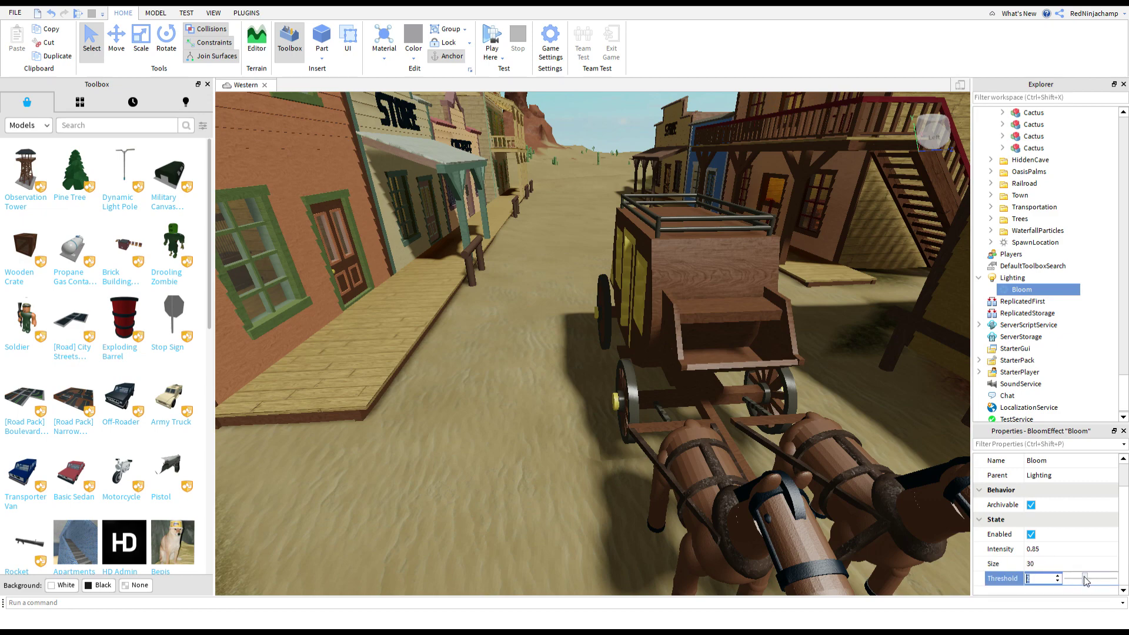
drag(1085, 581, 1068, 584)
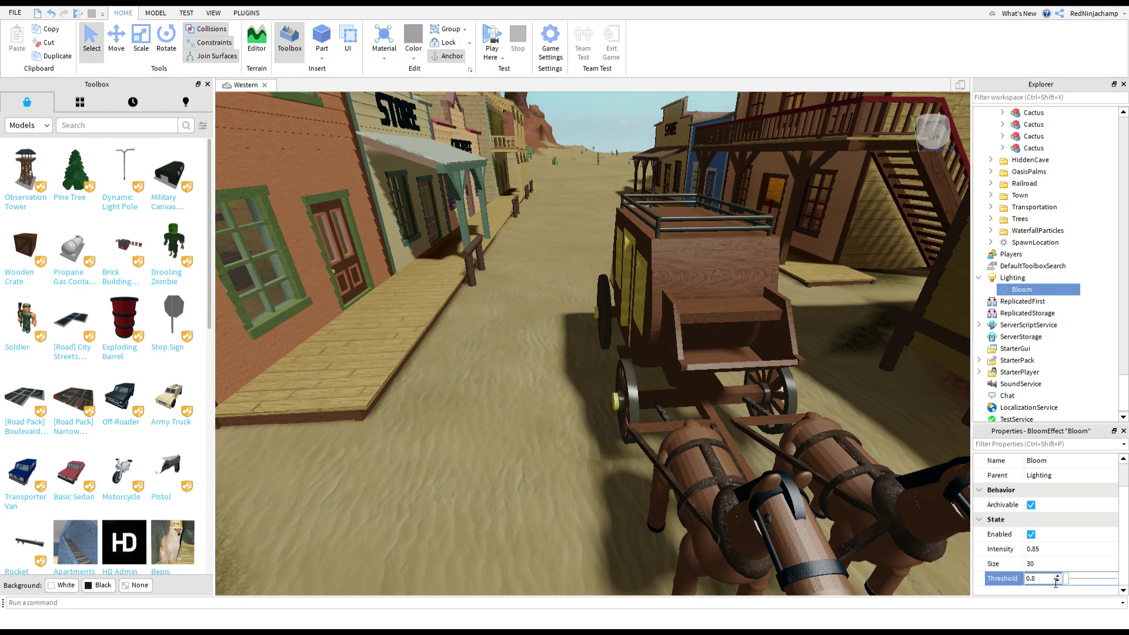
click(1052, 579)
text(0.9)
key(Return)
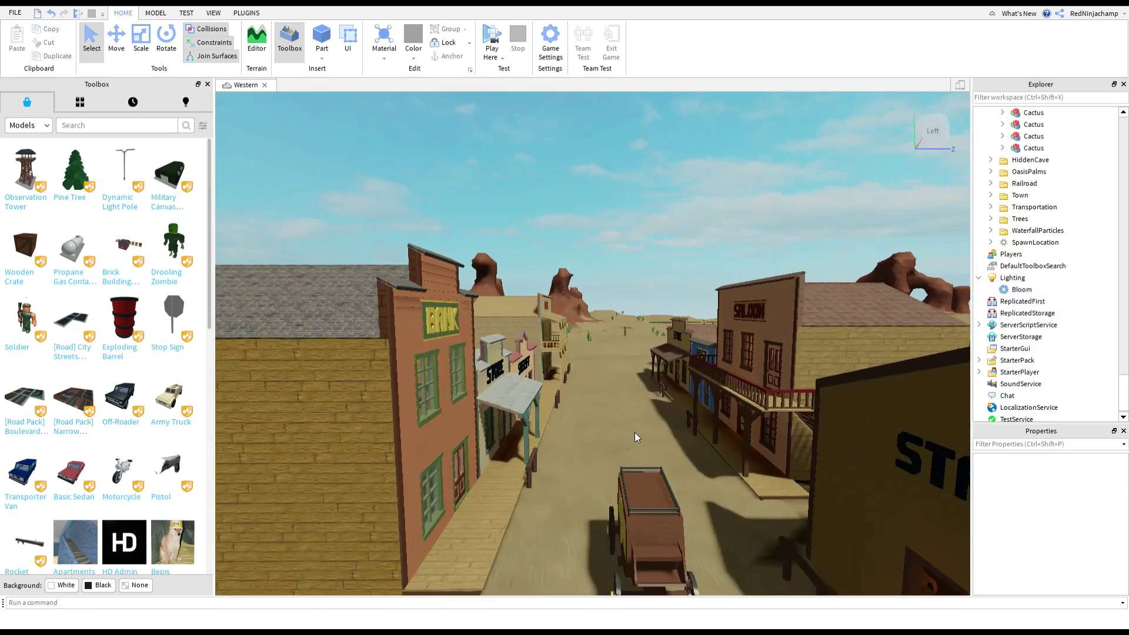
Examine the bank, saloon and stagecoach from above with the bloom effect applied
right_drag(635, 433, 635, 433)
key(d)
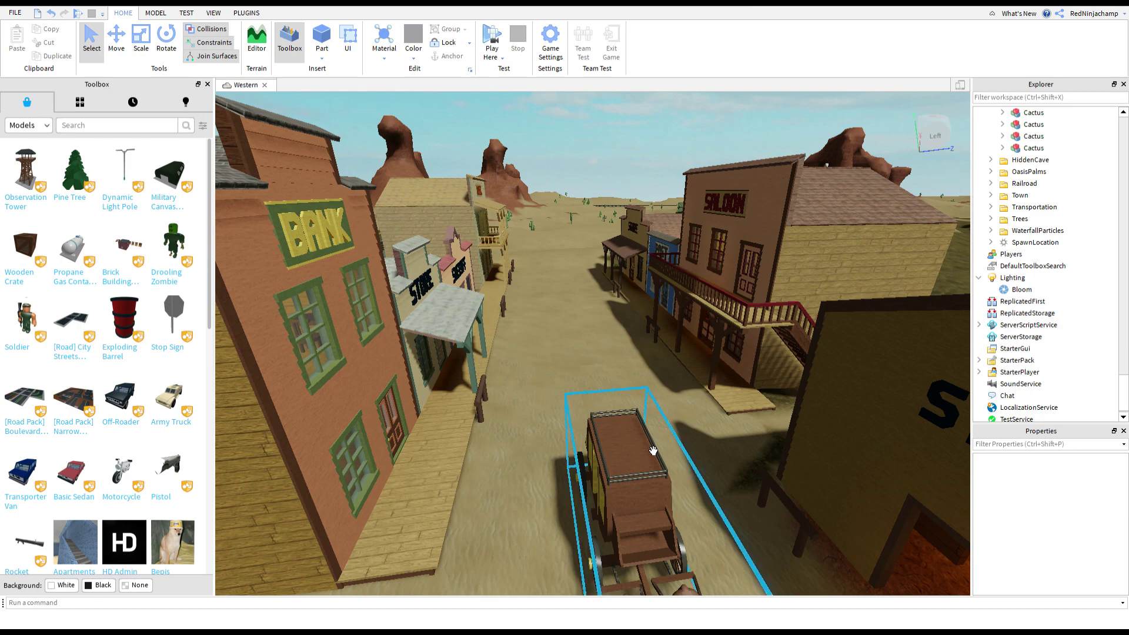
scroll(676, 353, down, 5)
scroll(785, 342, up, 3)
key(a)
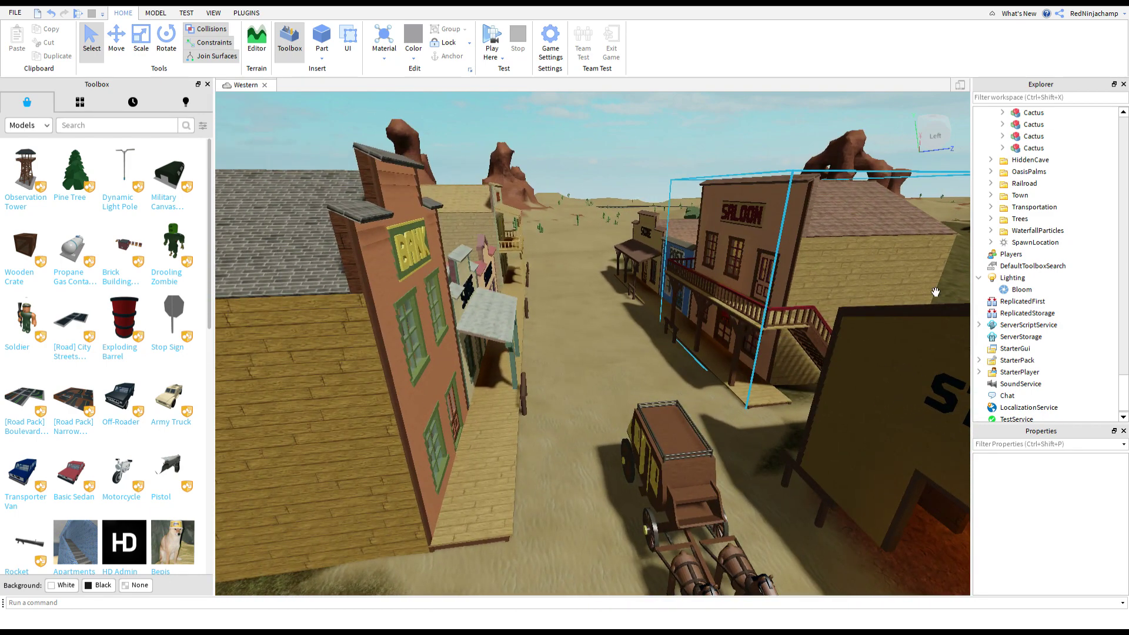
key(d)
key(a)
key(w)
Insert a BlurEffect into the Lighting service
click(1027, 280)
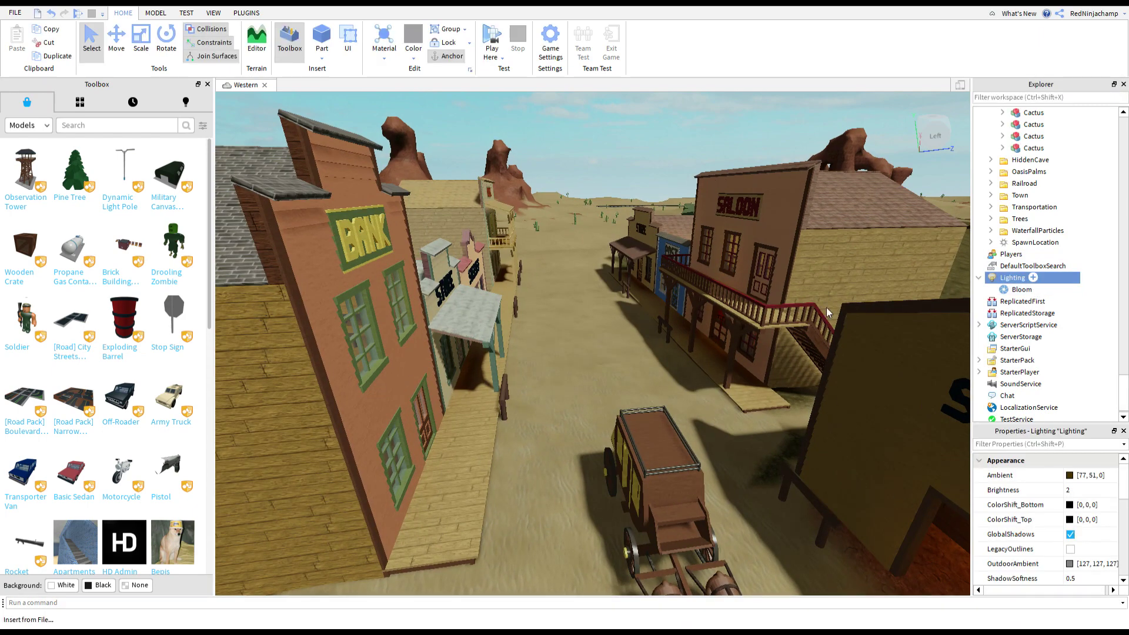
click(805, 146)
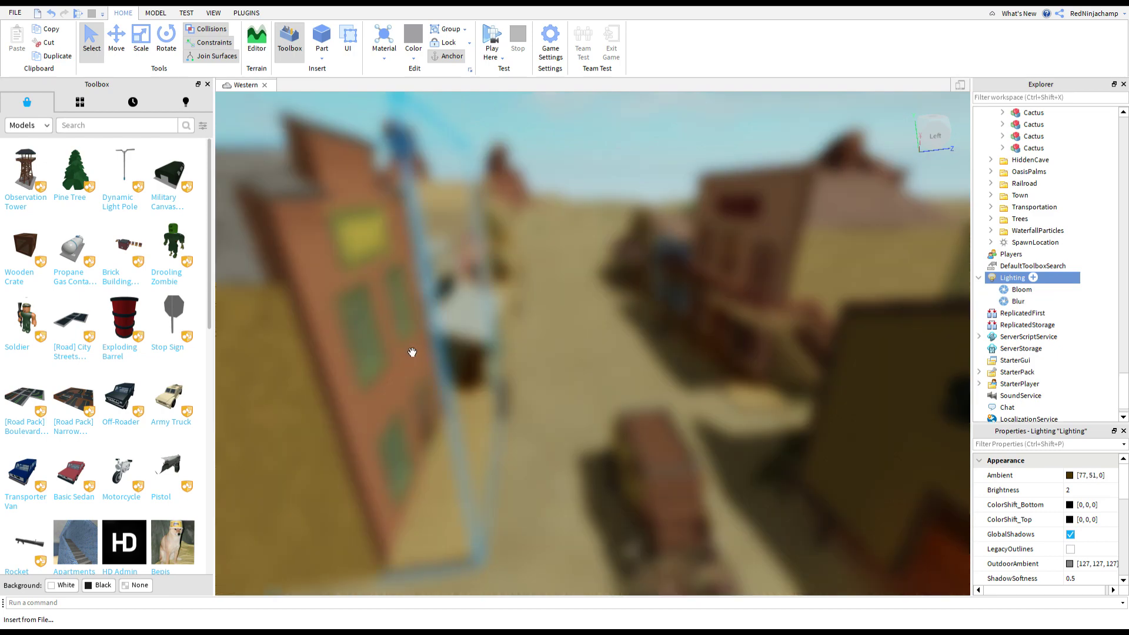
scroll(1068, 539, down, 3)
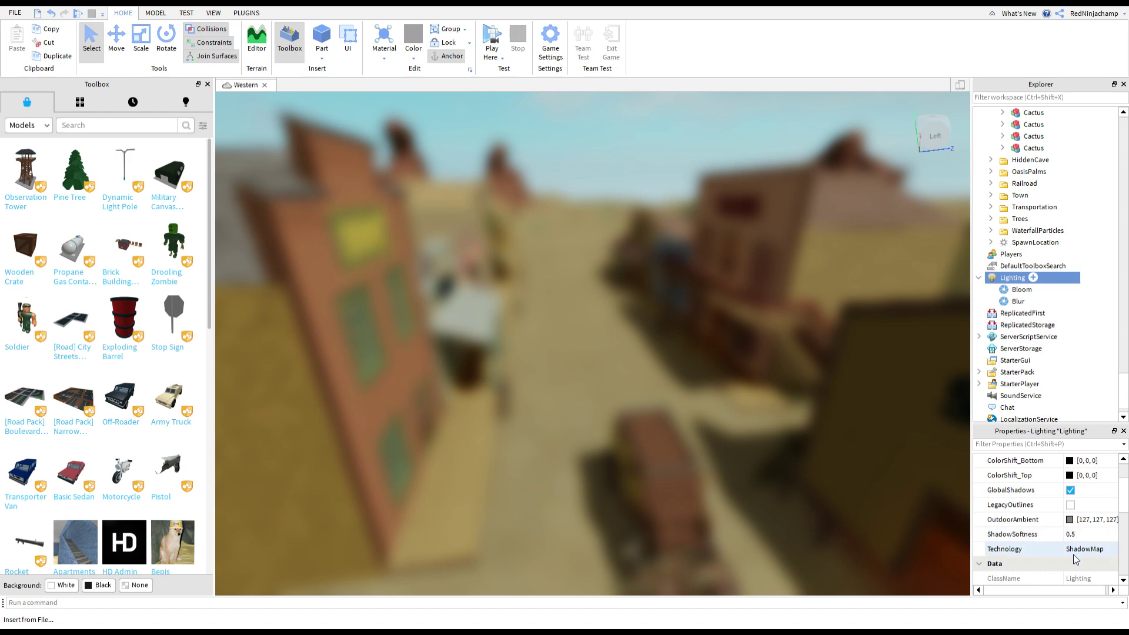
scroll(1074, 547, down, 3)
scroll(1074, 547, up, 6)
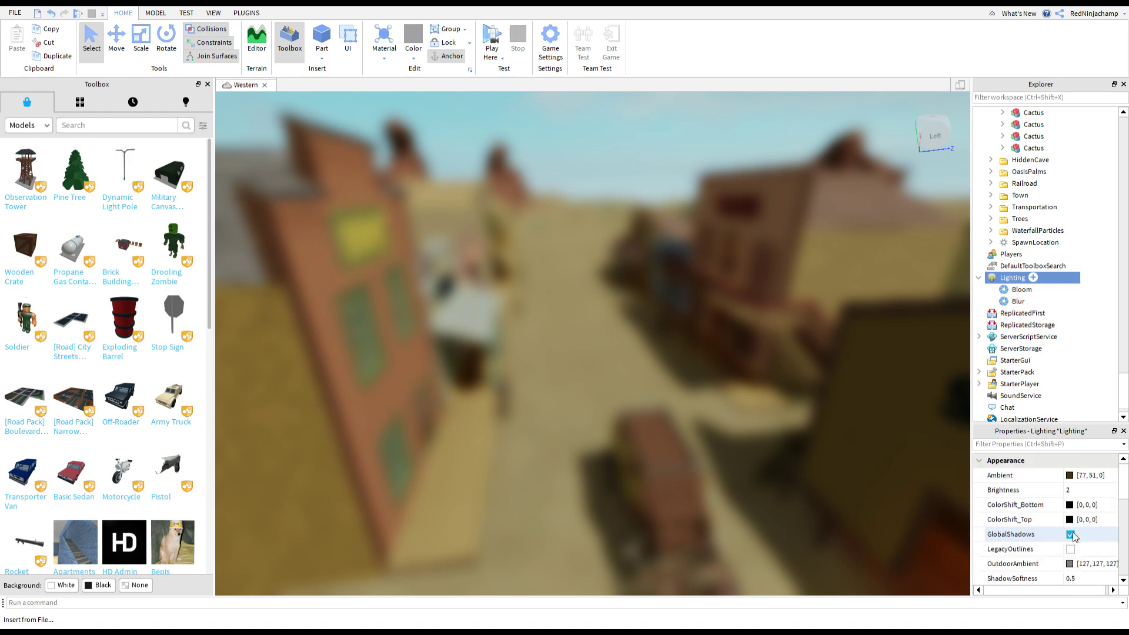
Reduce the Blur effect's Size to about 3
click(1018, 301)
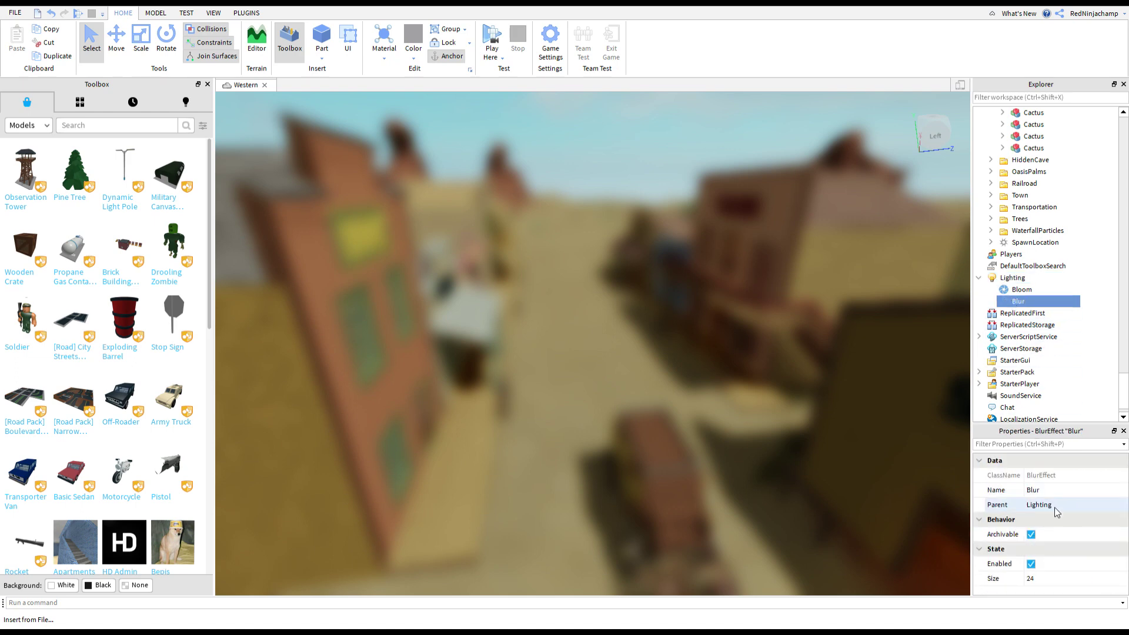
click(1050, 580)
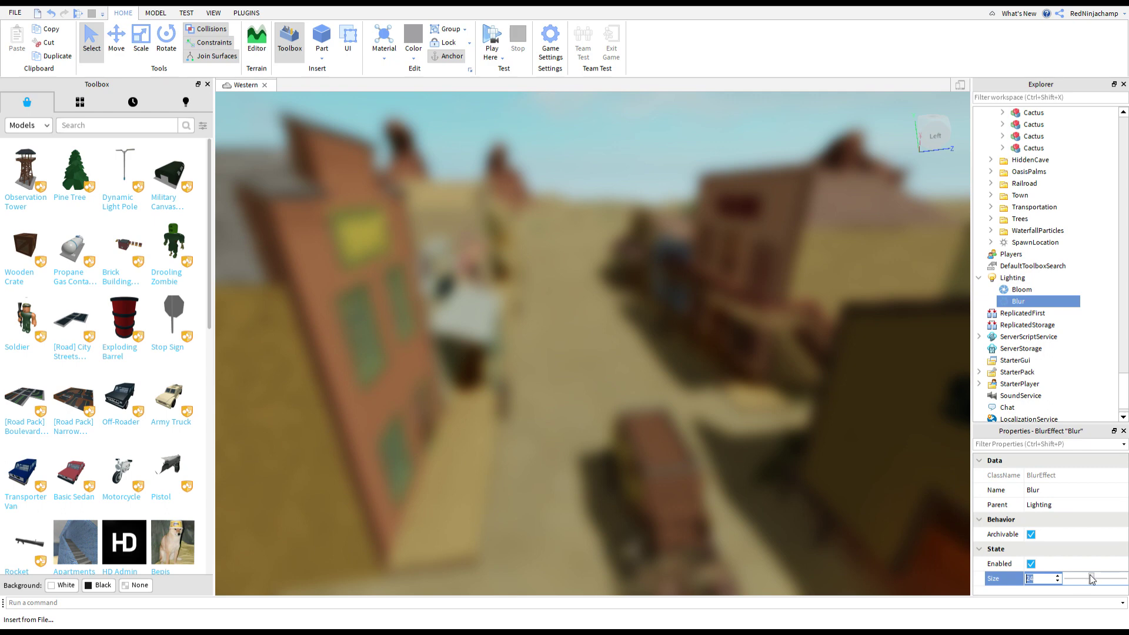
drag(1090, 575, 1067, 577)
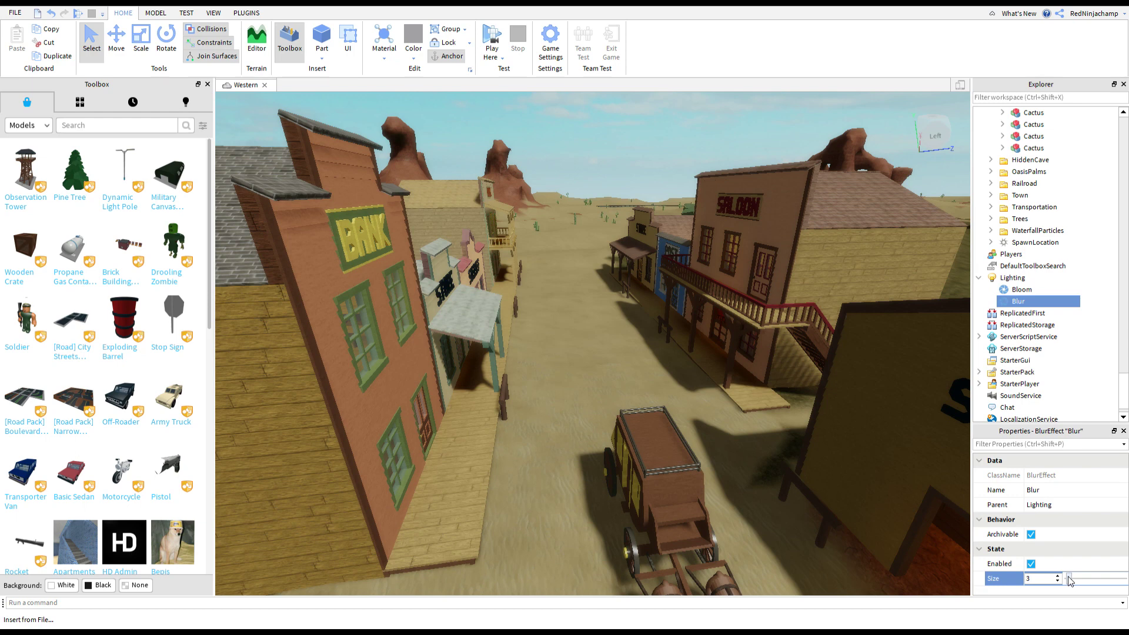
mouse_move(1069, 576)
mouse_down()
mouse_move(1082, 580)
mouse_move(1072, 587)
mouse_up()
click(571, 333)
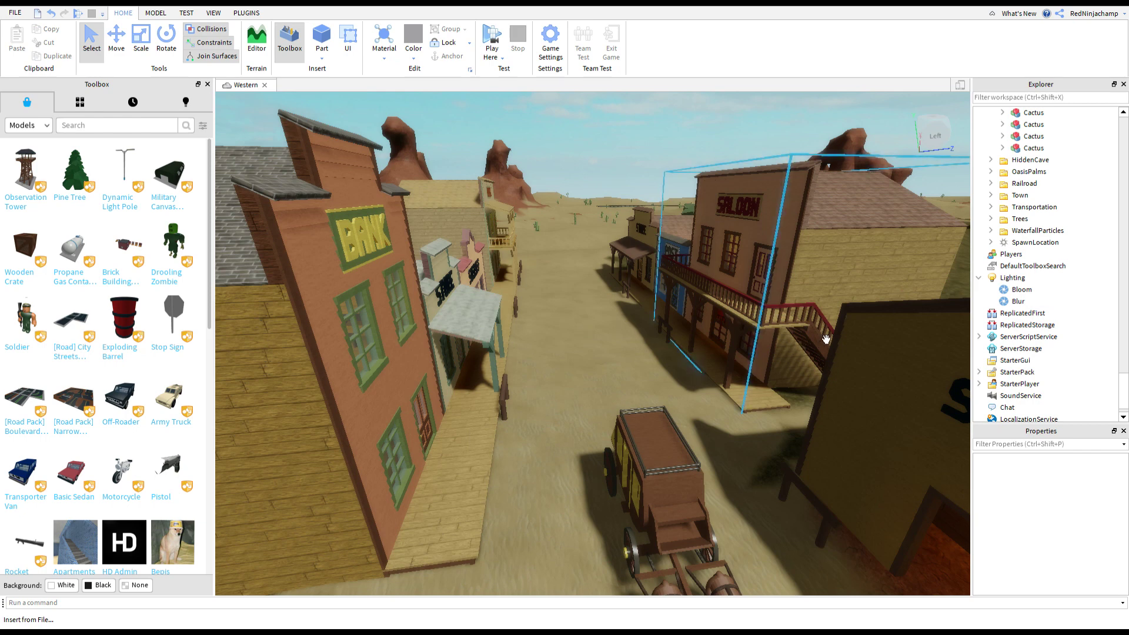
Insert a ColorCorrectionEffect into the Lighting service and select it for editing
click(1021, 280)
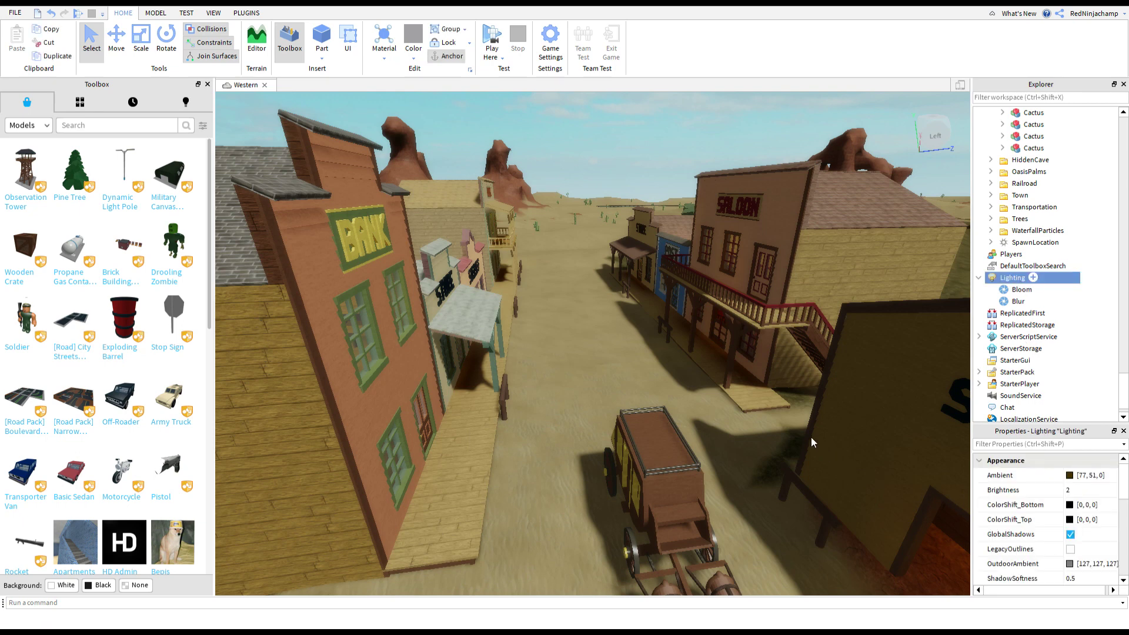
click(826, 211)
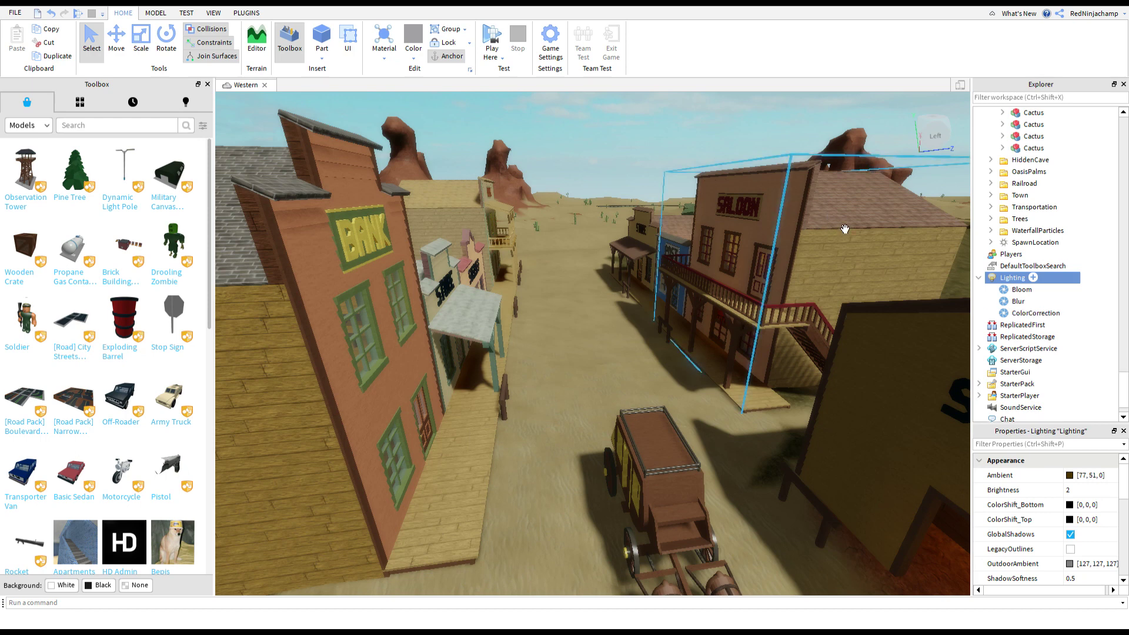
click(1031, 312)
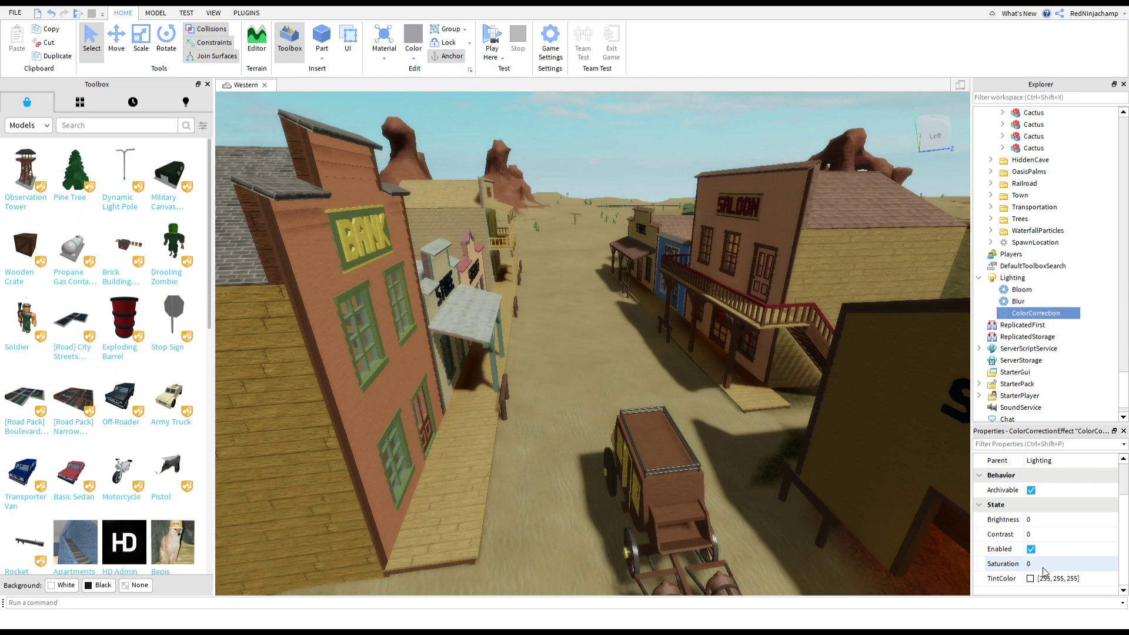
Set the color correction's Saturation to its maximum of 1 and check the colors of the town
click(1045, 563)
drag(1092, 563, 1128, 564)
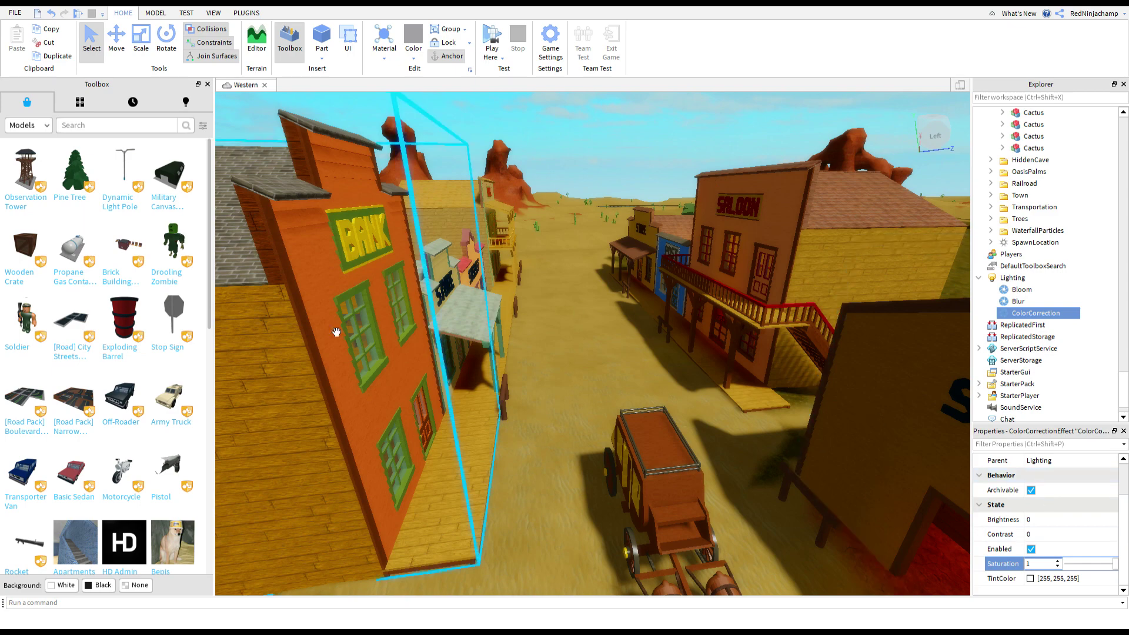
scroll(555, 325, down, 5)
scroll(582, 336, up, 6)
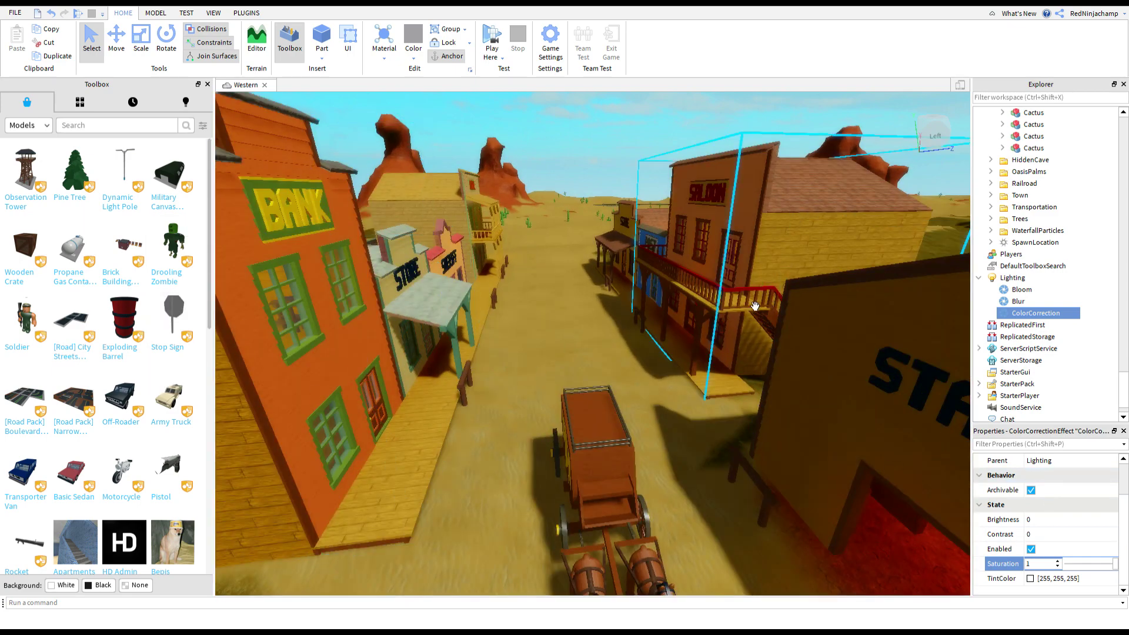
Set the color correction's Contrast and Brightness to 0.1 and its Saturation to 0.6
click(1068, 534)
mouse_move(1087, 536)
mouse_down()
mouse_move(1098, 537)
mouse_move(1095, 525)
mouse_up()
click(1091, 519)
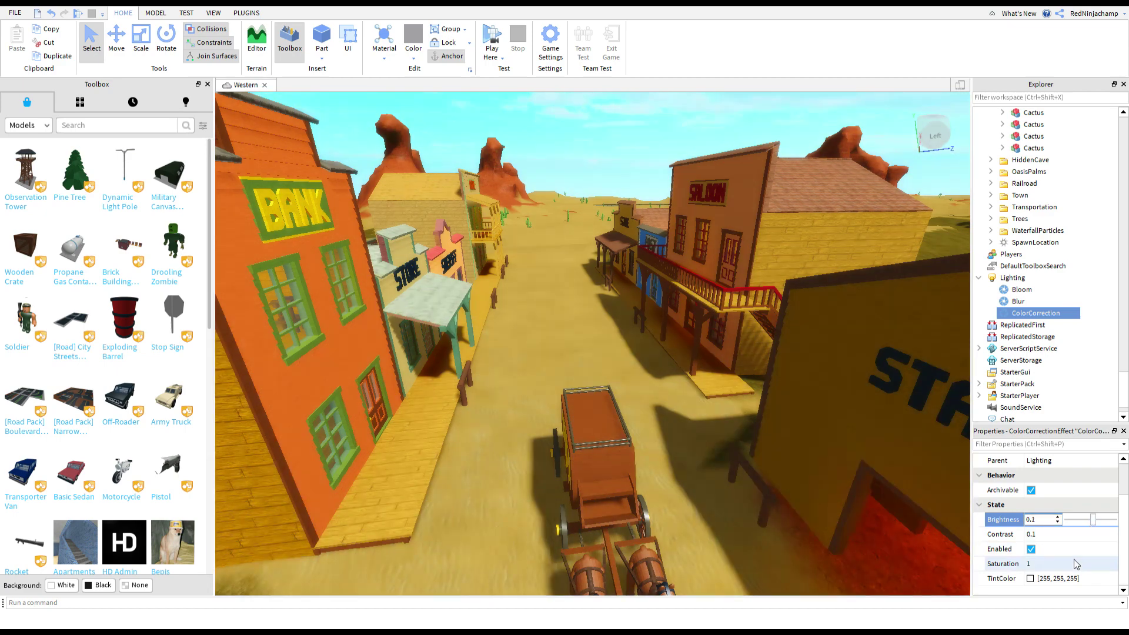
click(1059, 564)
drag(1116, 563, 1108, 568)
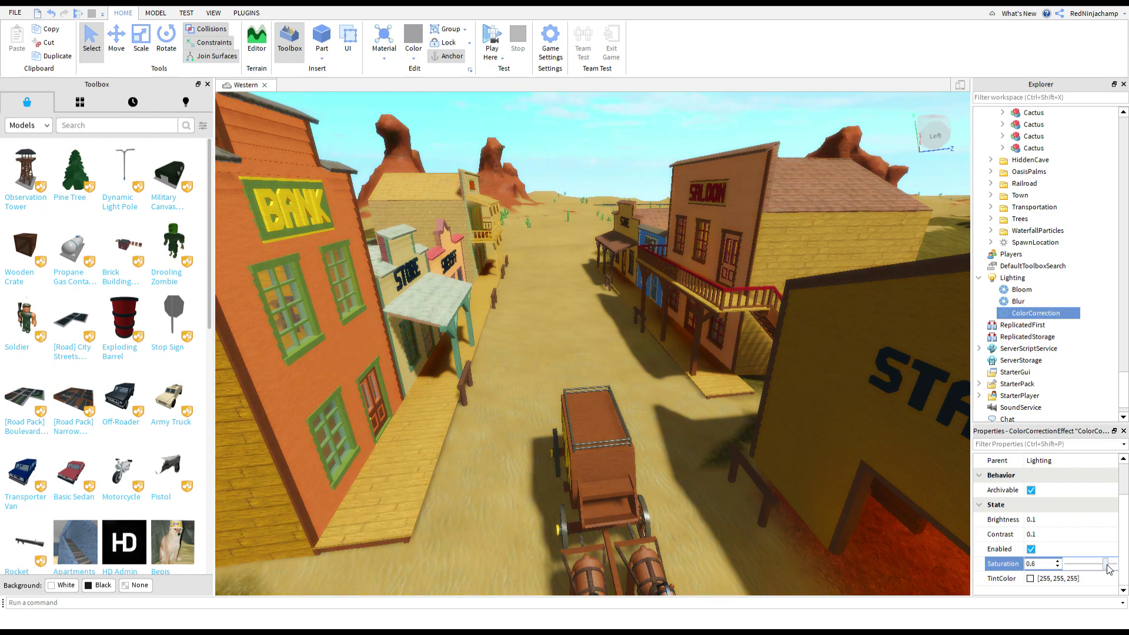
Examine the main street between the store and the saloon with the color correction applied
click(567, 336)
right_drag(559, 312, 670, 353)
key(w)
key(w)
key(w)
key(w)
right_drag(619, 241, 870, 299)
key(w)
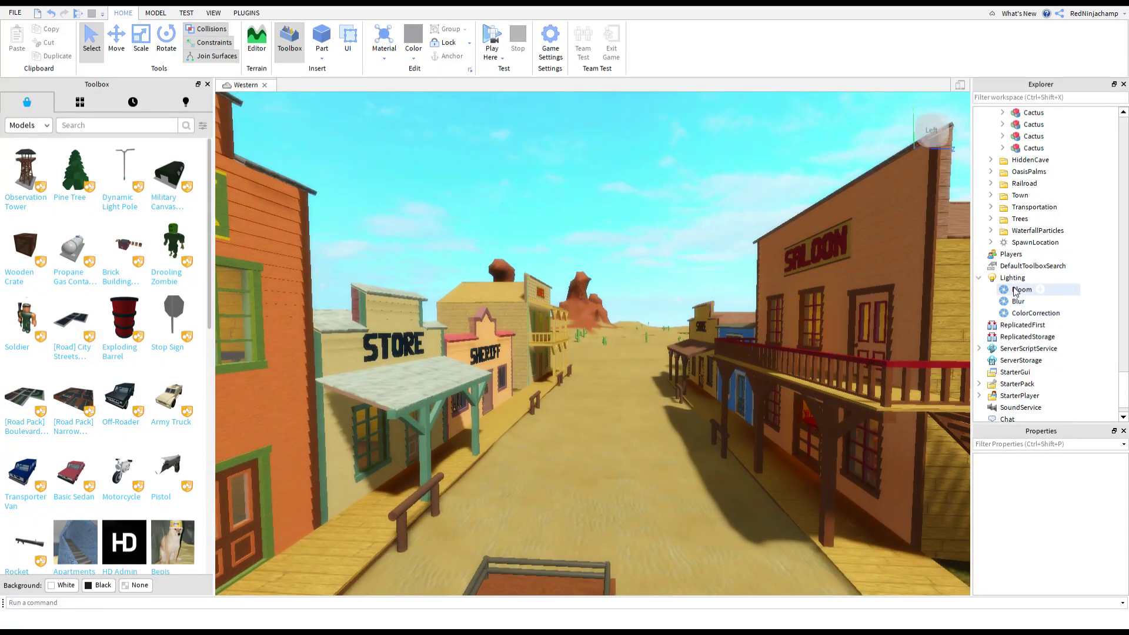
Insert a SunRaysEffect into the Lighting service
click(1012, 279)
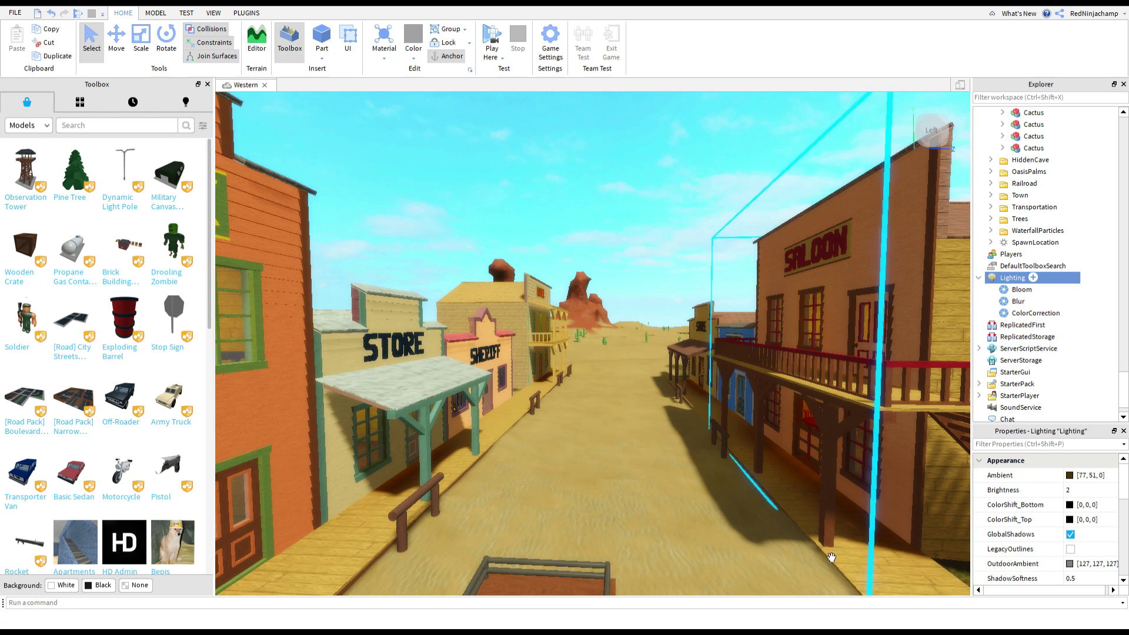
key(ctrl+z)
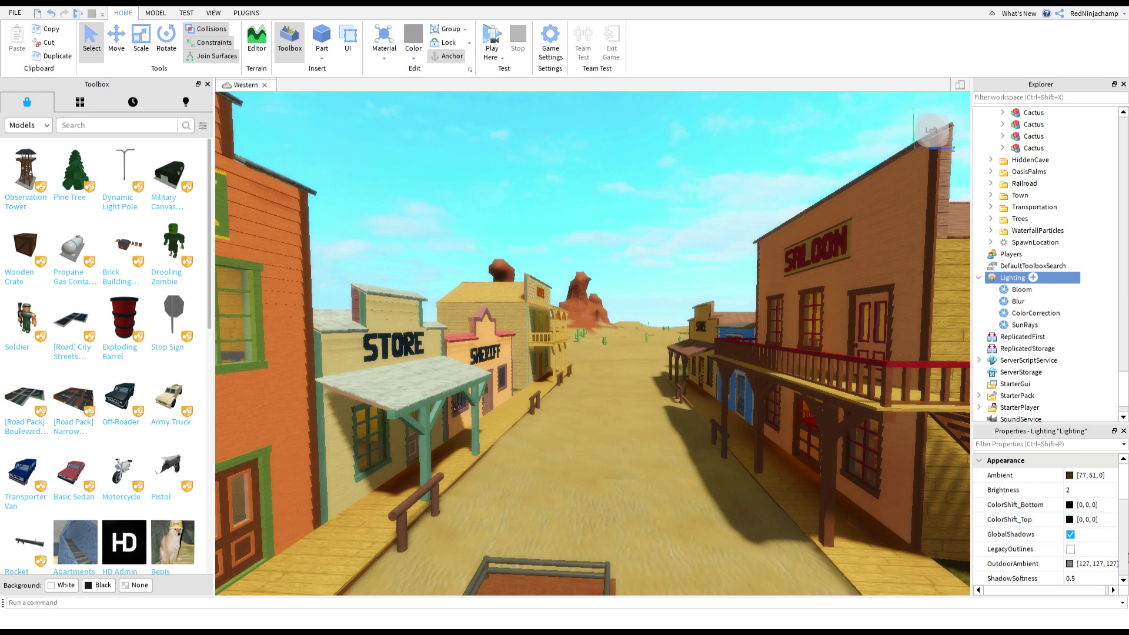
scroll(1081, 555, down, 1)
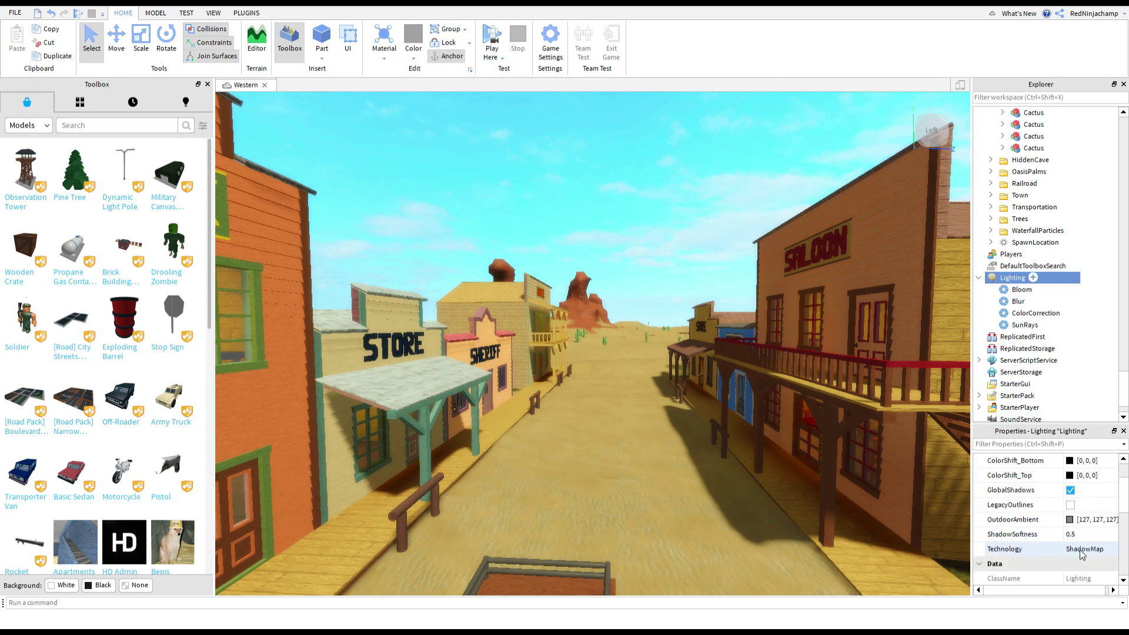
scroll(1081, 555, up, 3)
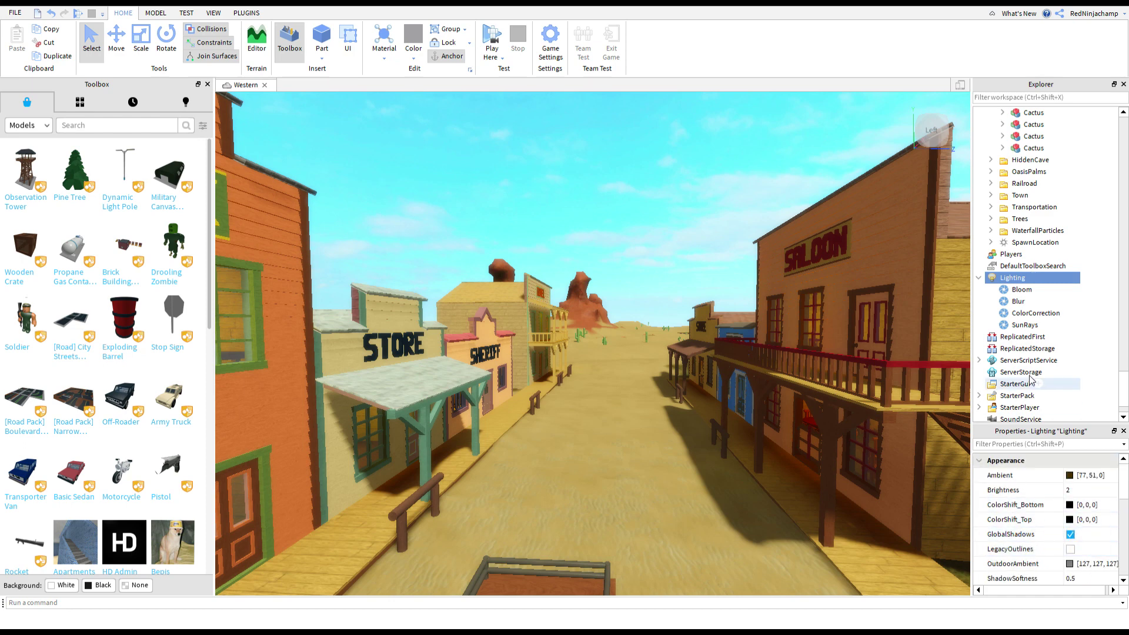
Set the SunRays effect's Intensity to 0.607
click(1024, 325)
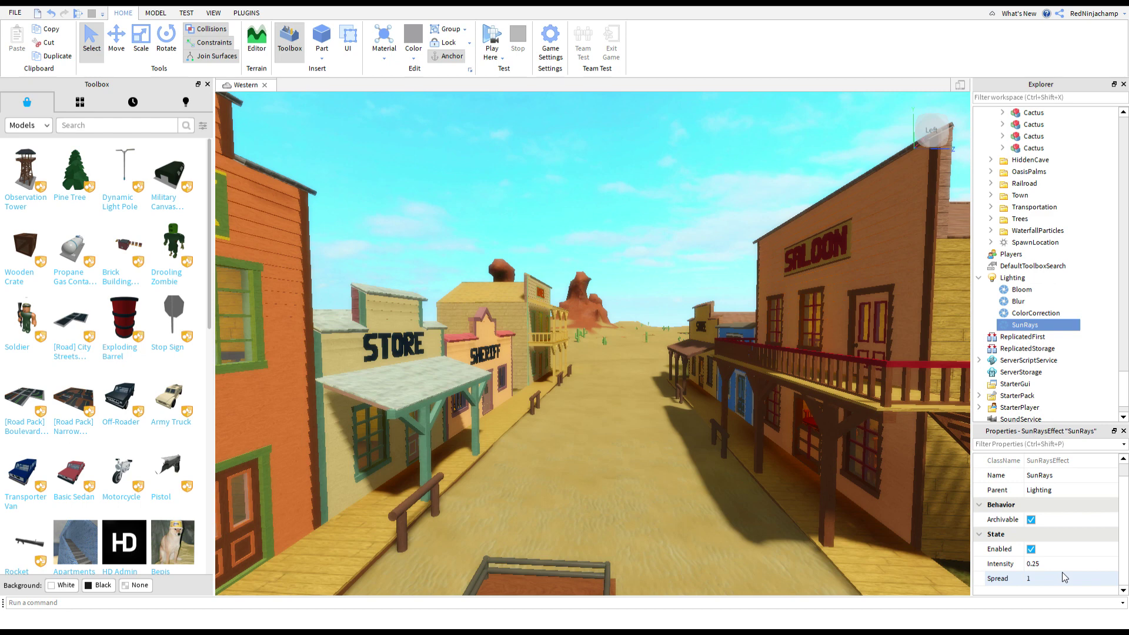
click(1053, 564)
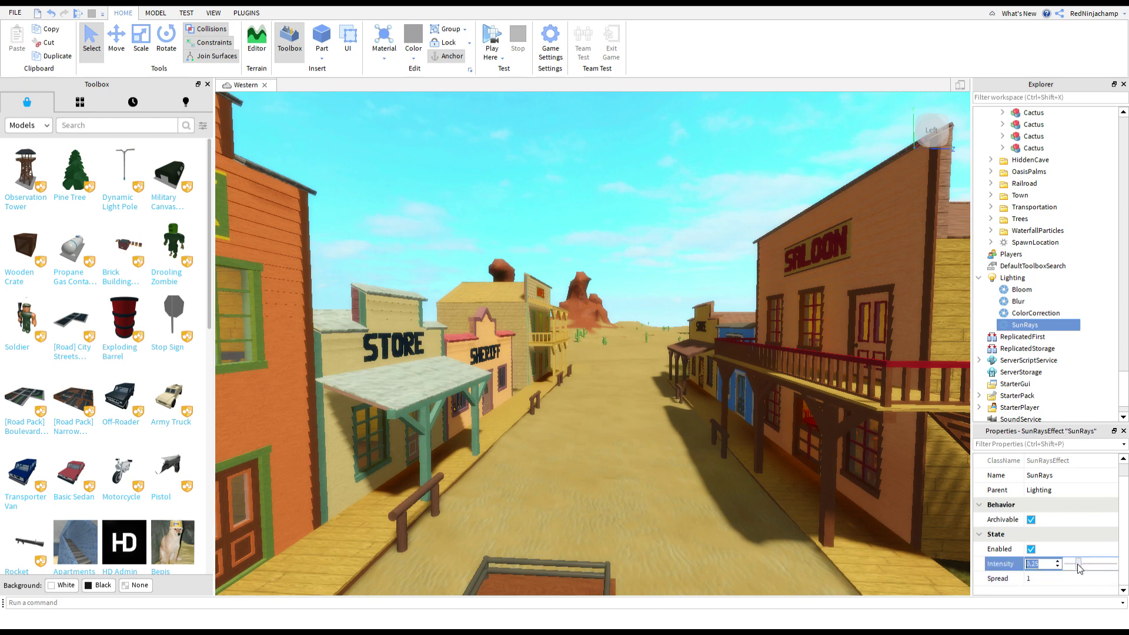
drag(1077, 563, 1097, 572)
Examine the bank, the stagecoach and the sky over the main street with the sun rays effect applied
click(719, 490)
key(a)
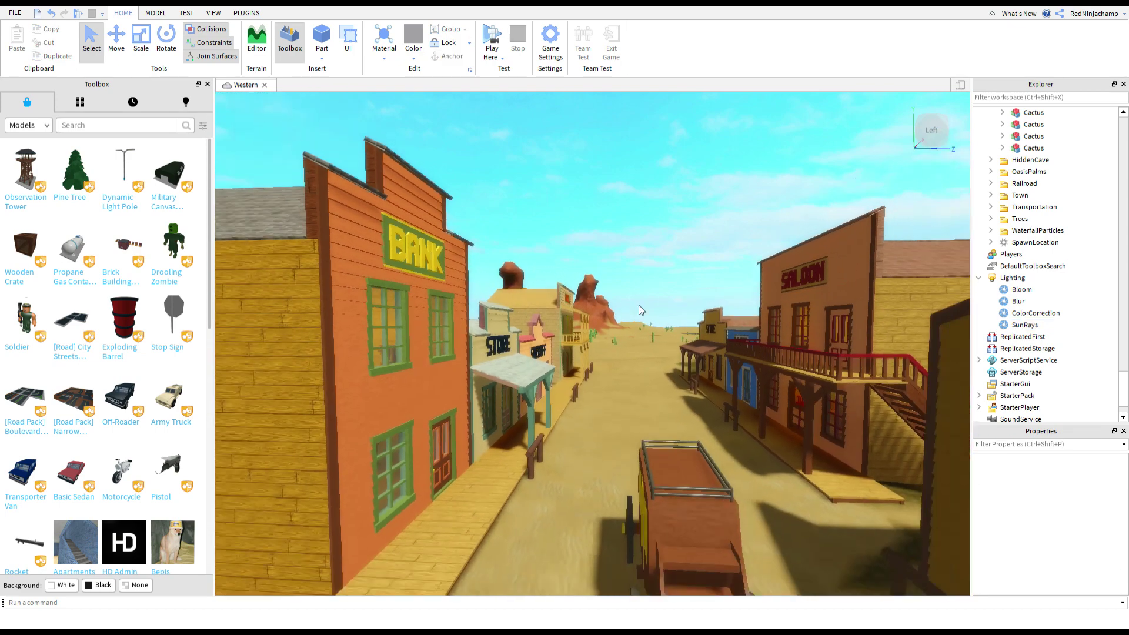
key(s)
right_drag(639, 305, 665, 290)
key(a)
key(d)
key(w)
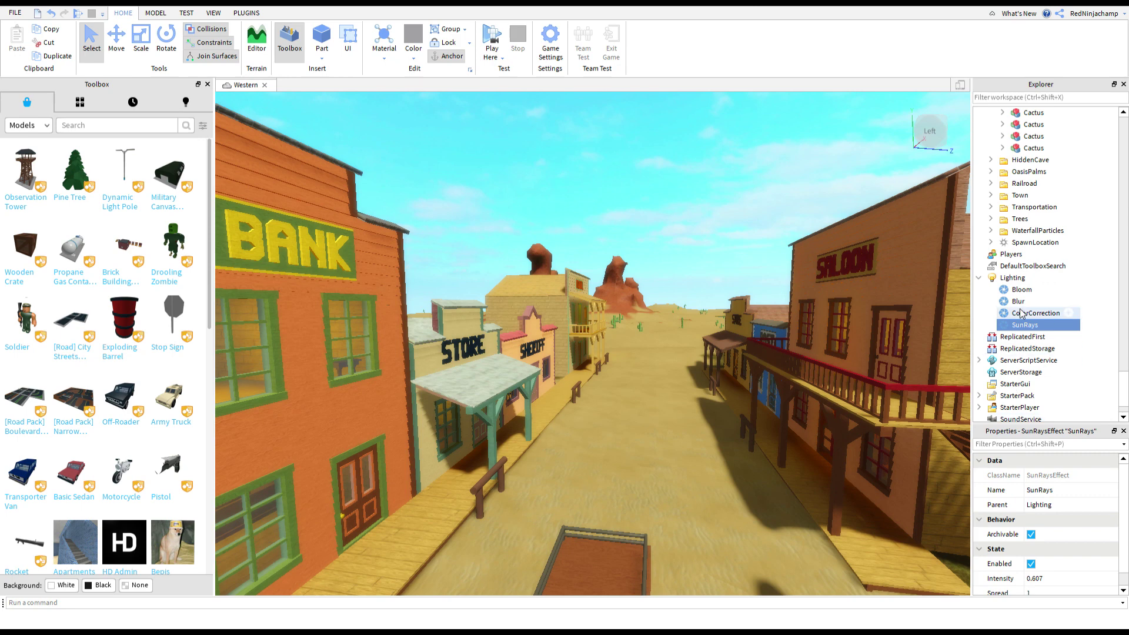
Set the Lighting service's TimeOfDay to 12:00:00 and check the sky above the town
scroll(1035, 561, down, 5)
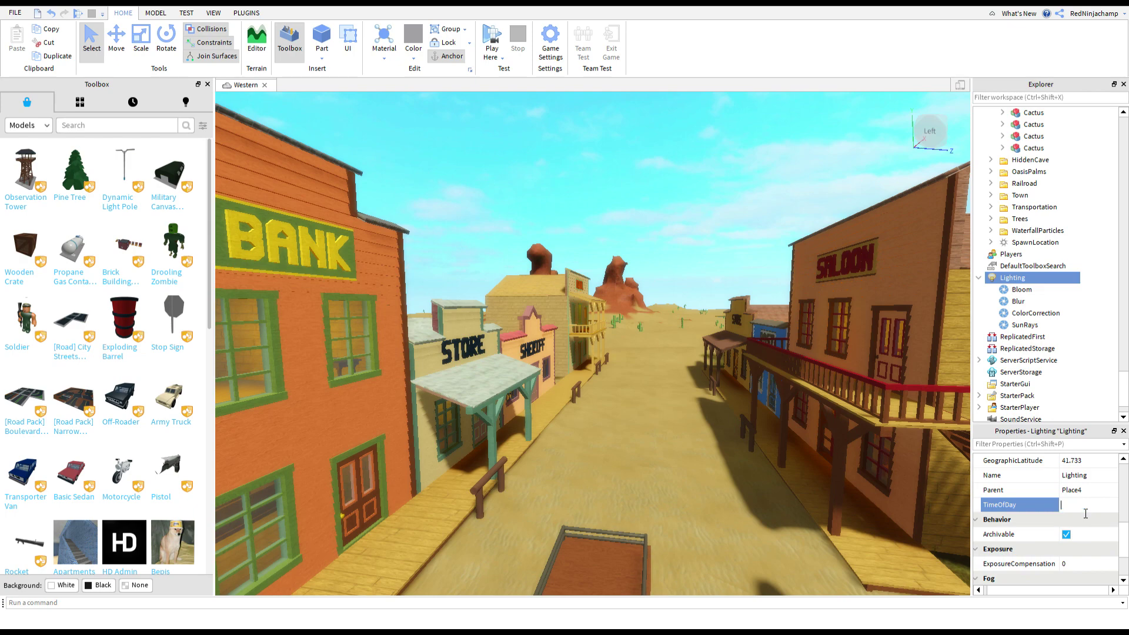
key(Return)
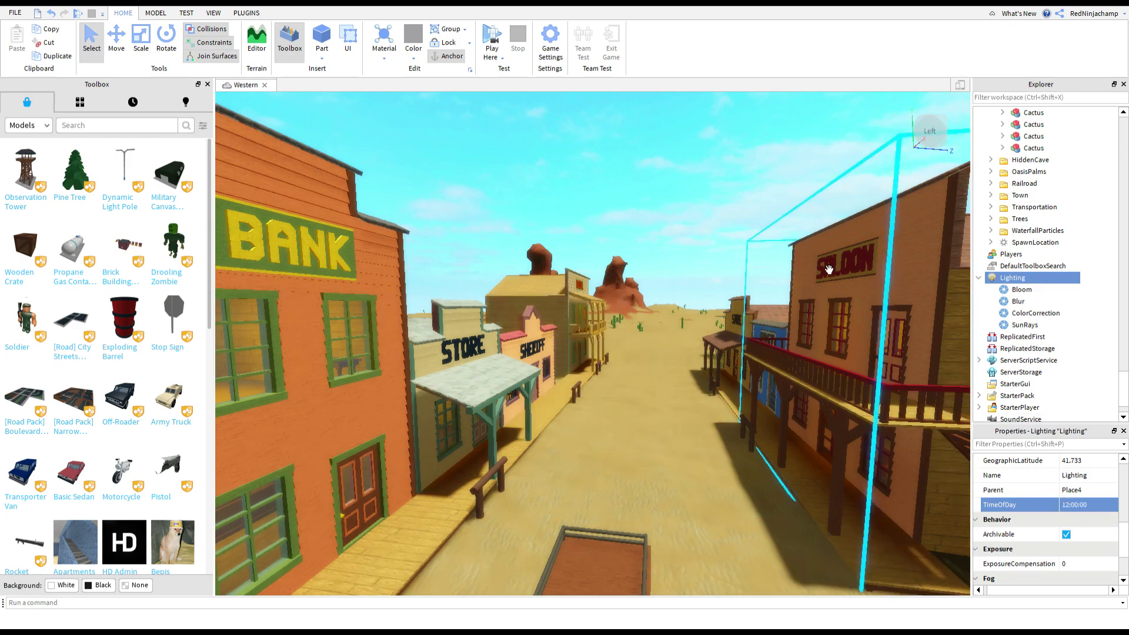
right_drag(809, 257, 807, 260)
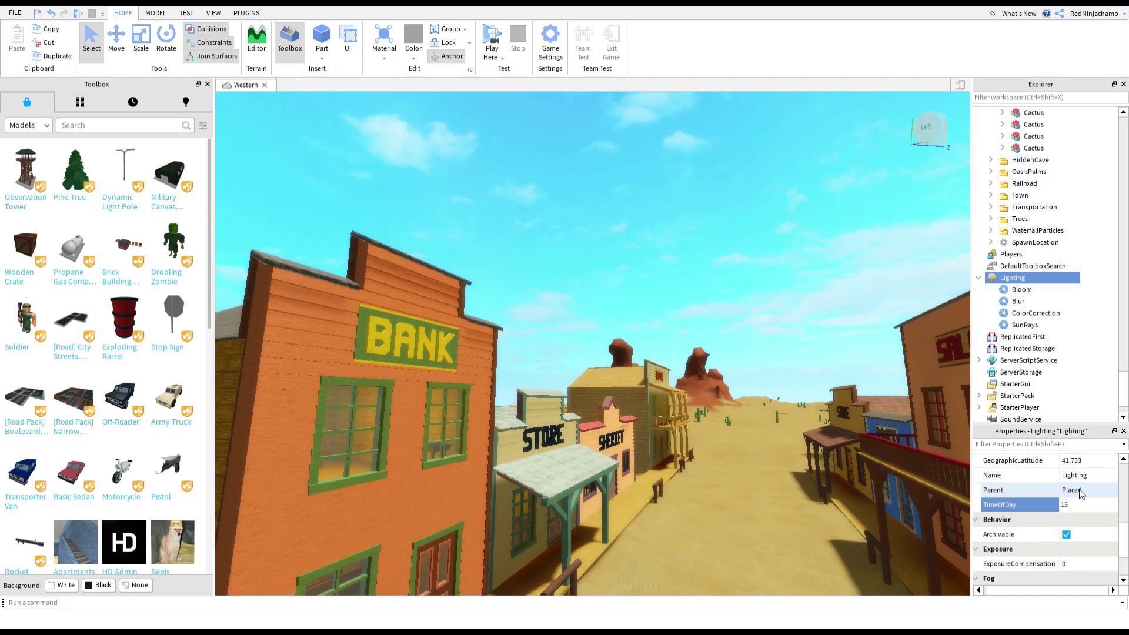
Set the Lighting service's TimeOfDay to 15
text(15)
key(Return)
Examine the bank's facade and windows and the nearby station under the new time of day
right_drag(734, 351, 752, 369)
click(734, 352)
key(s)
scroll(752, 368, up, 8)
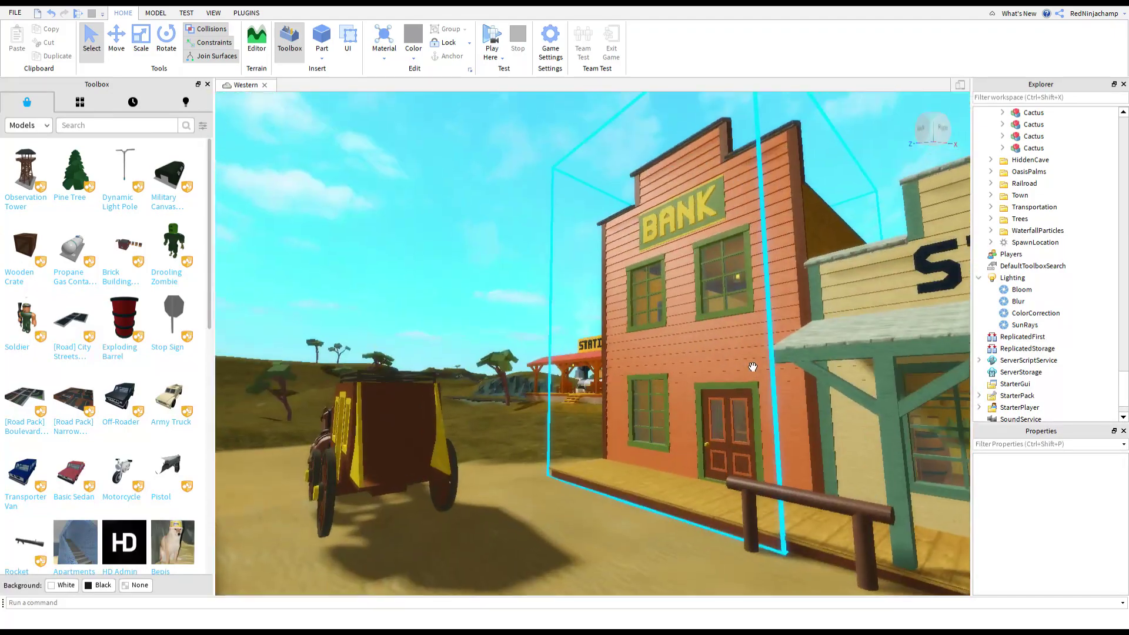
key(w)
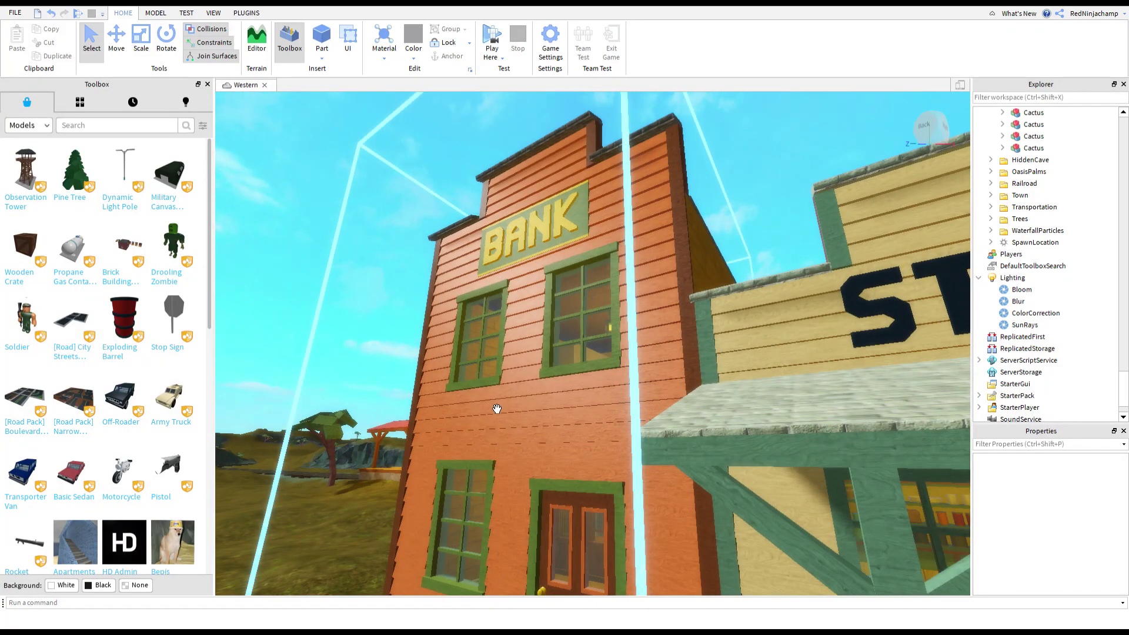
right_drag(562, 412, 562, 411)
key(w)
key(w)
key(a)
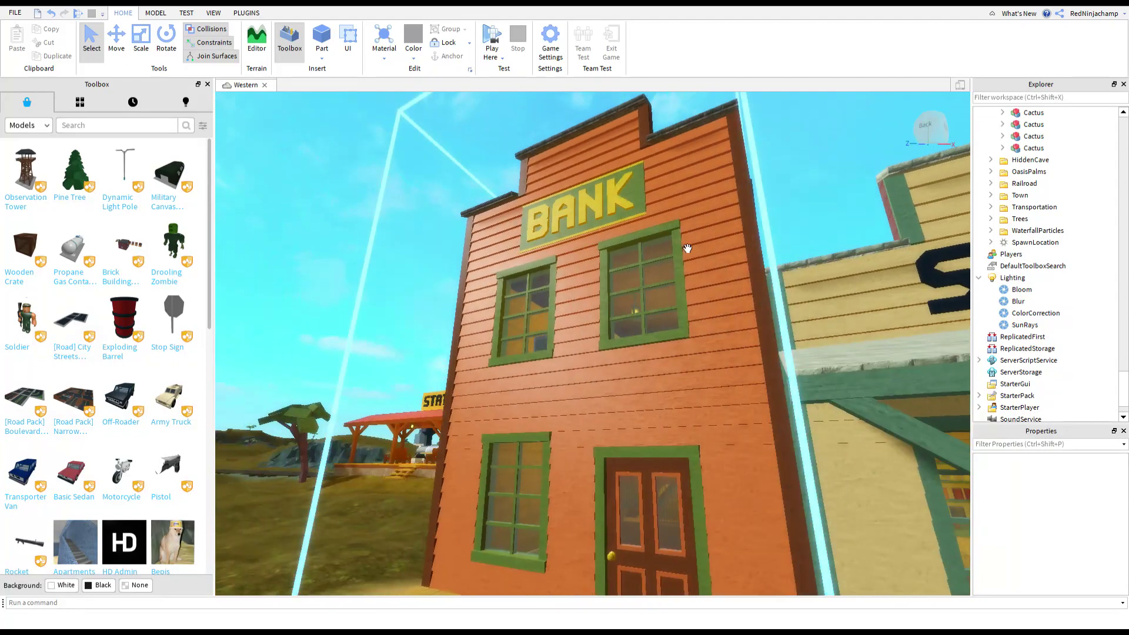
key(a)
key(w)
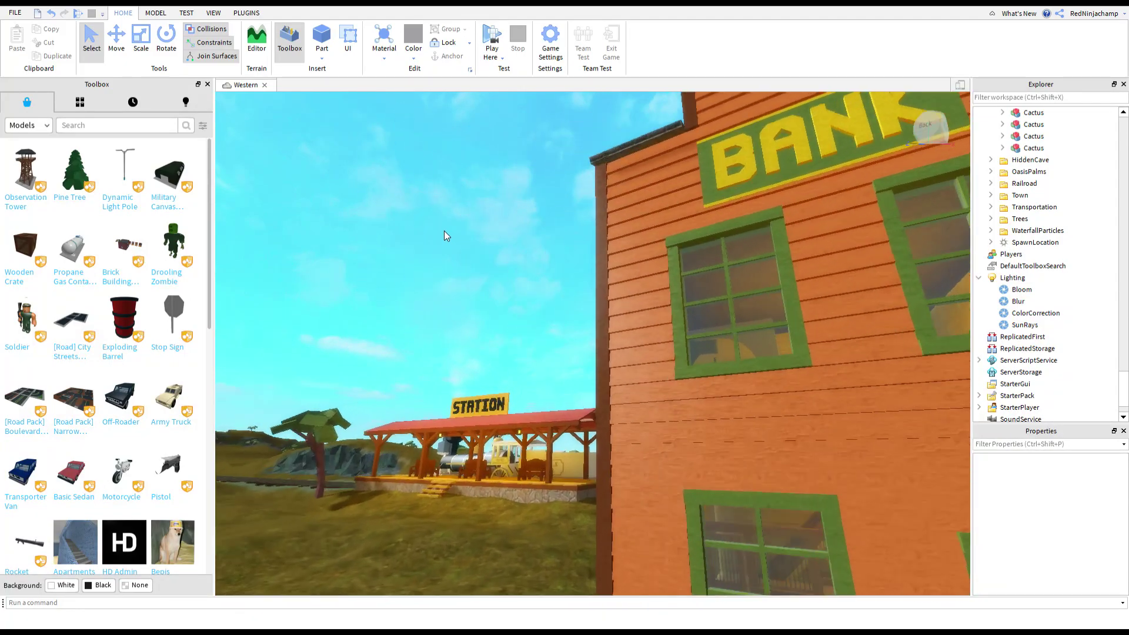
right_drag(443, 230, 443, 231)
Examine the shadows and lighting around the stagecoach and along the main street from both directions
key(s)
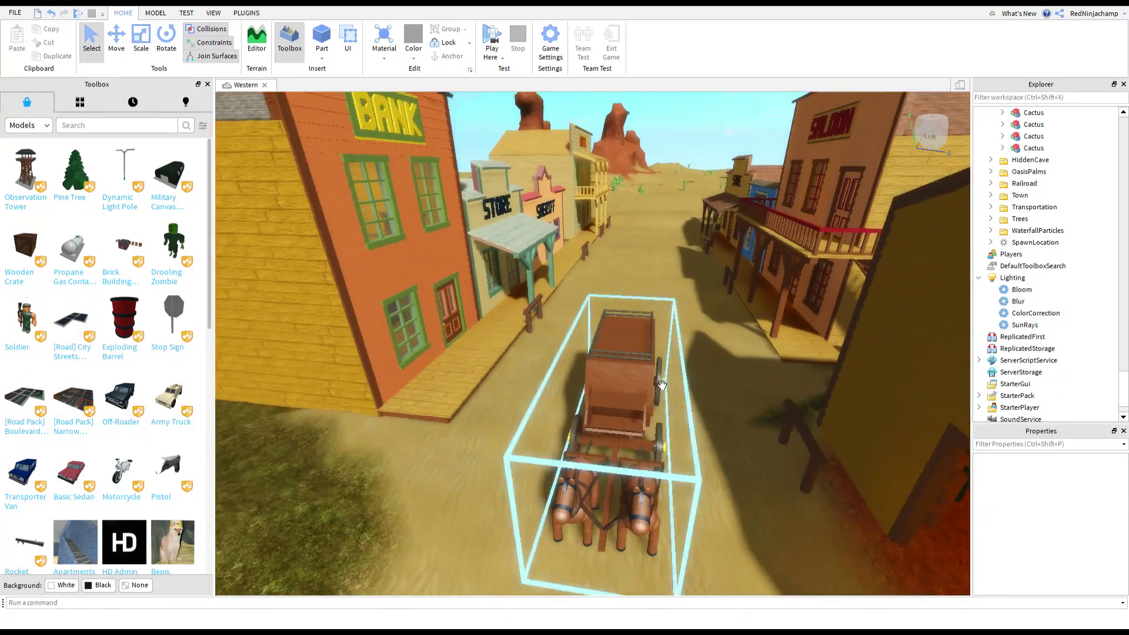
key(a)
key(w)
right_drag(643, 367, 644, 366)
key(d)
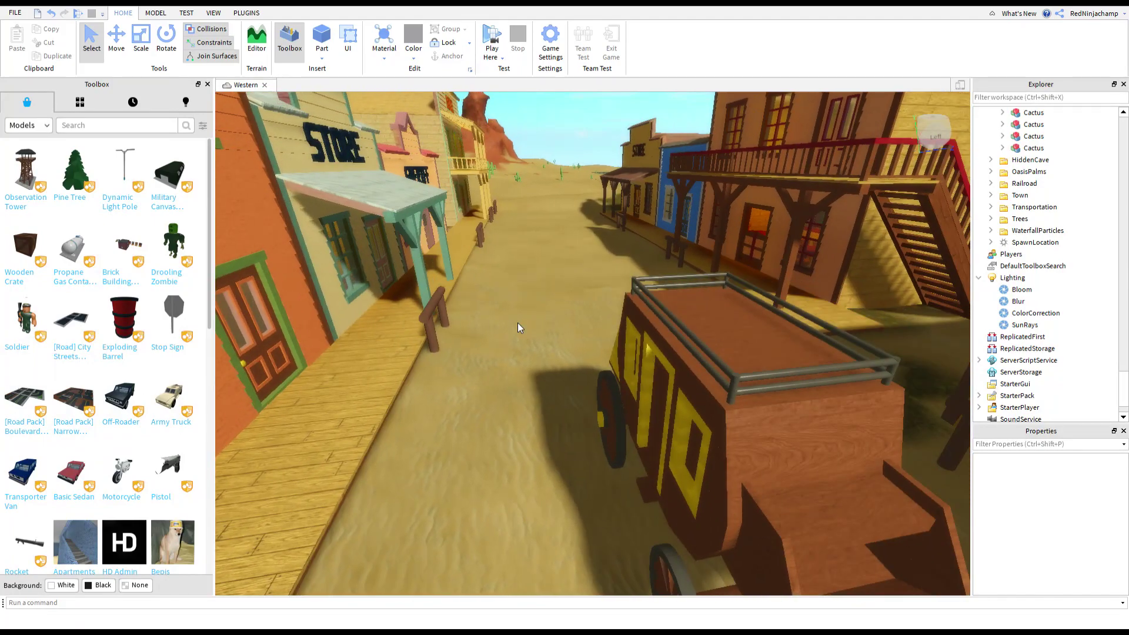
key(a)
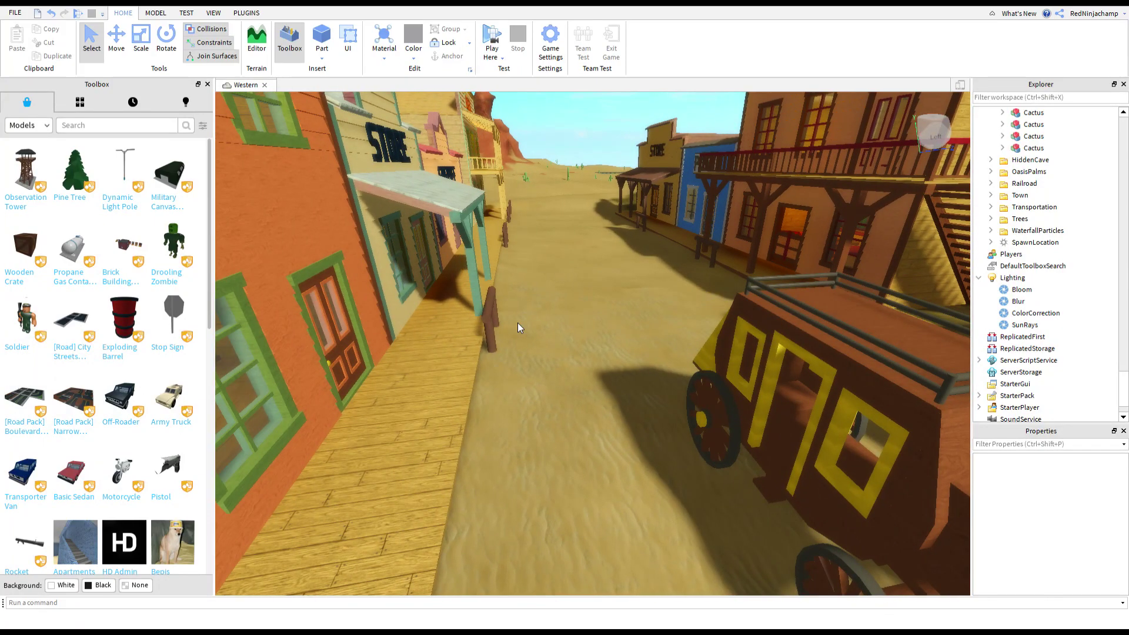
key(s)
key(d)
key(w)
right_drag(543, 217, 544, 217)
key(w)
key(s)
right_drag(744, 269, 744, 269)
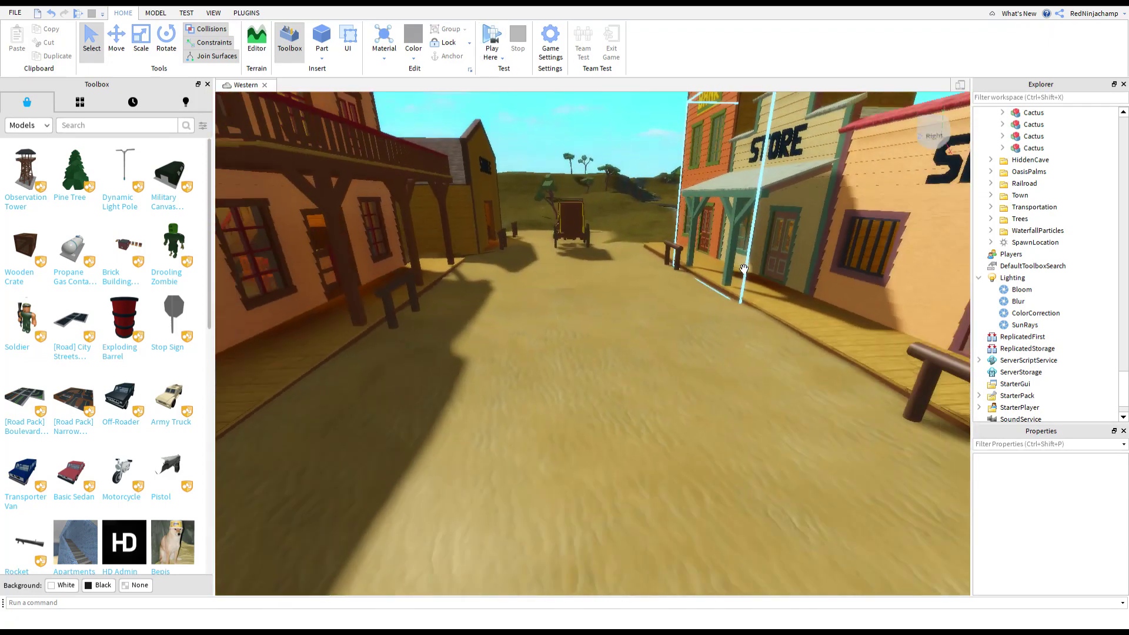
Start a playtest of the western town and inspect the saloon and stagecoach from first-person view
key(s)
key(a)
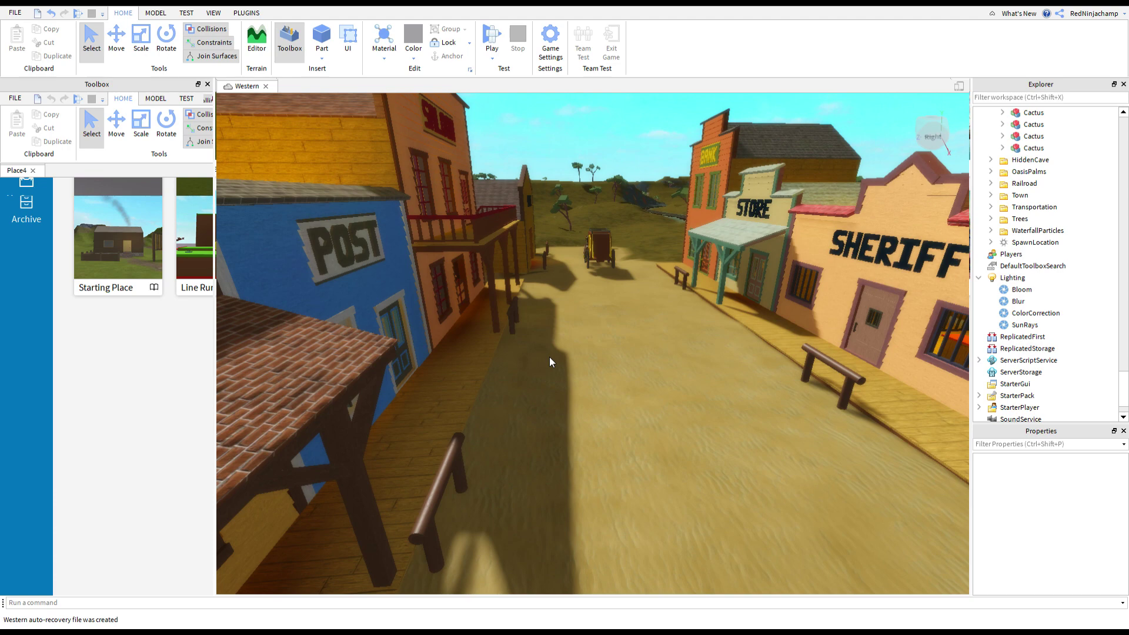
key(F5)
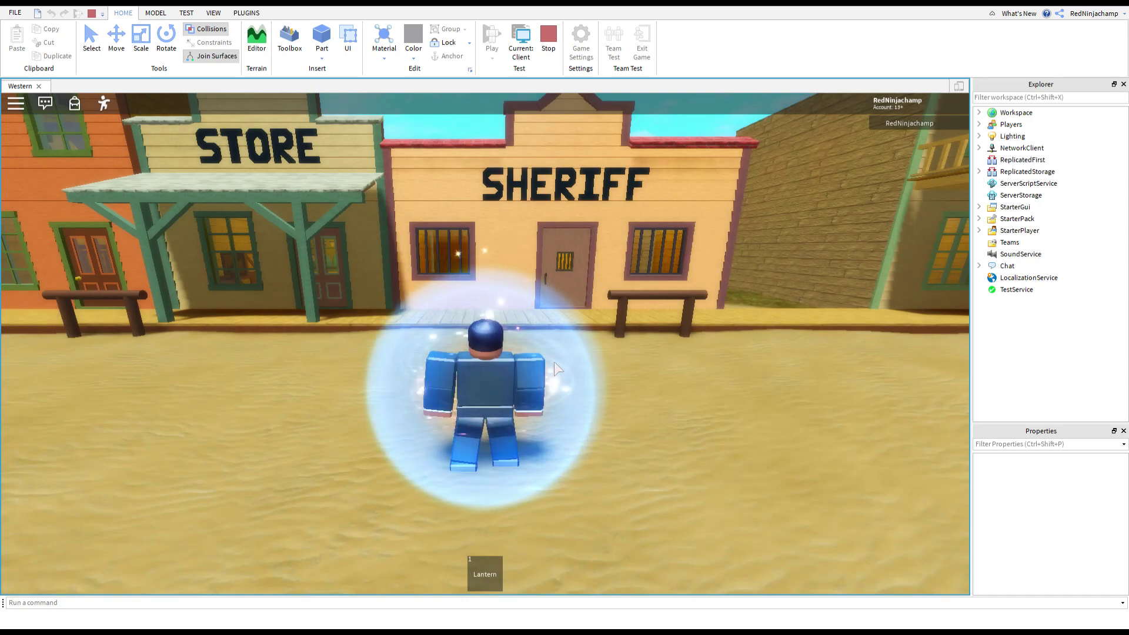
right_drag(554, 363, 531, 405)
scroll(531, 405, up, 7)
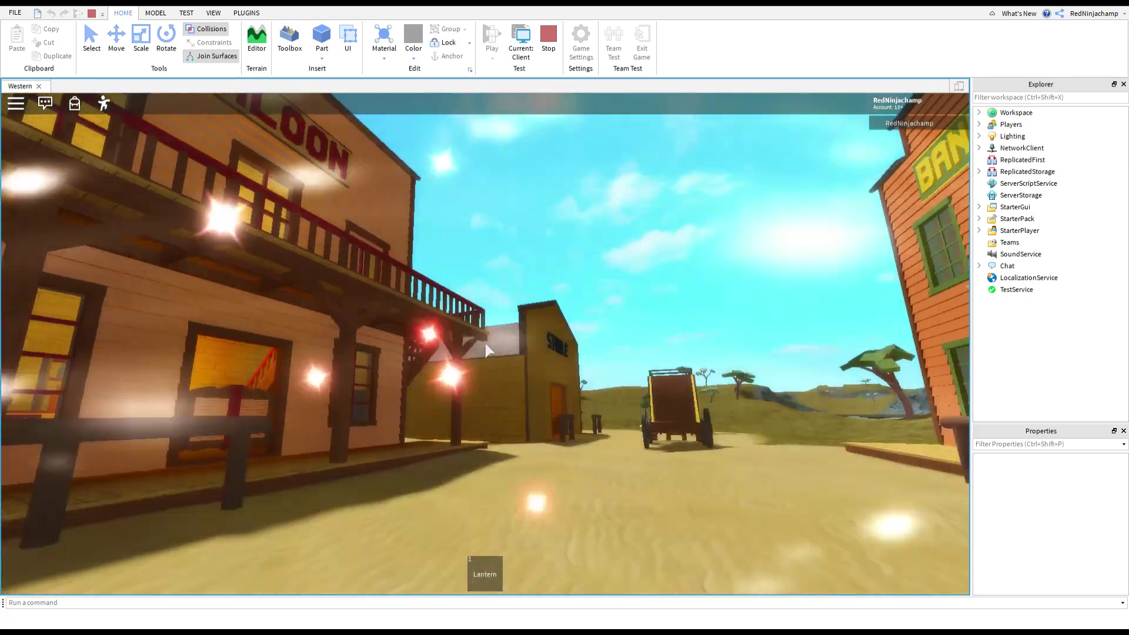
Walk the character along the main street and examine the sun glare and sky above the post office and saloon
scroll(486, 344, down, 6)
key(s)
key(a)
right_drag(485, 343, 485, 344)
key(d)
key(w)
scroll(485, 344, up, 3)
scroll(485, 344, up, 5)
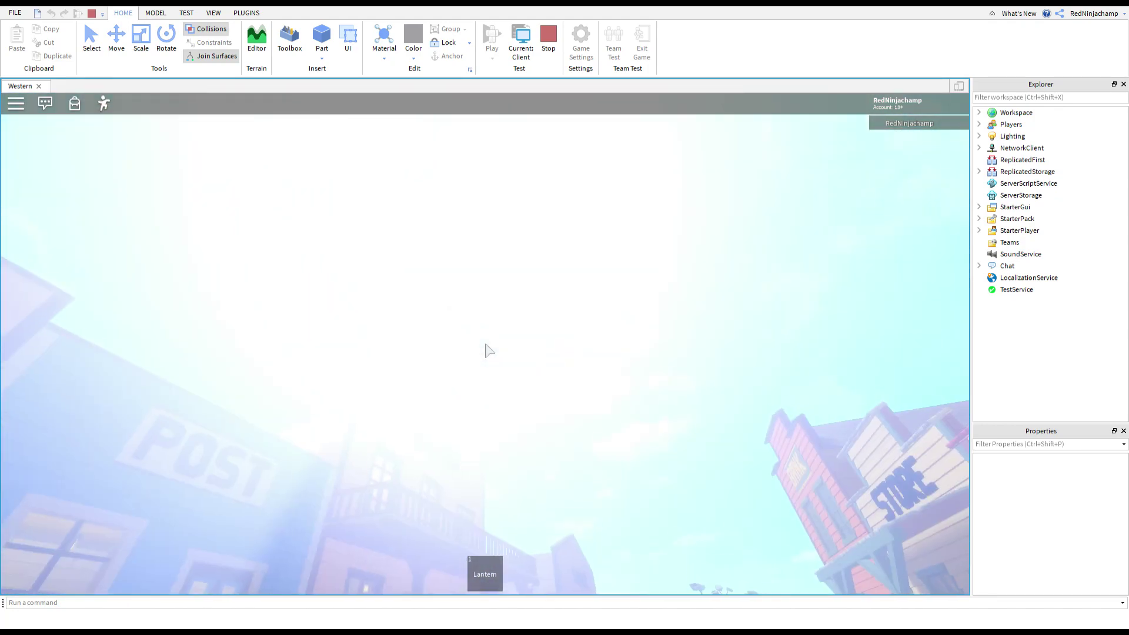
key(w)
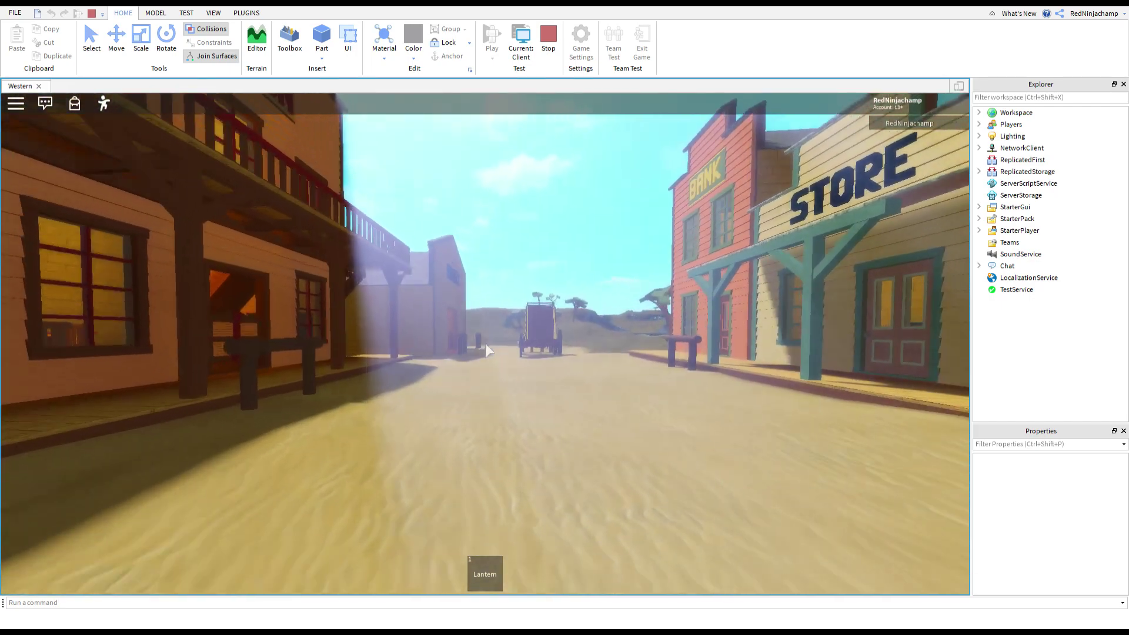
Examine the sun rays and porch shadows around the store and sheriff's office in the playtest
key(w)
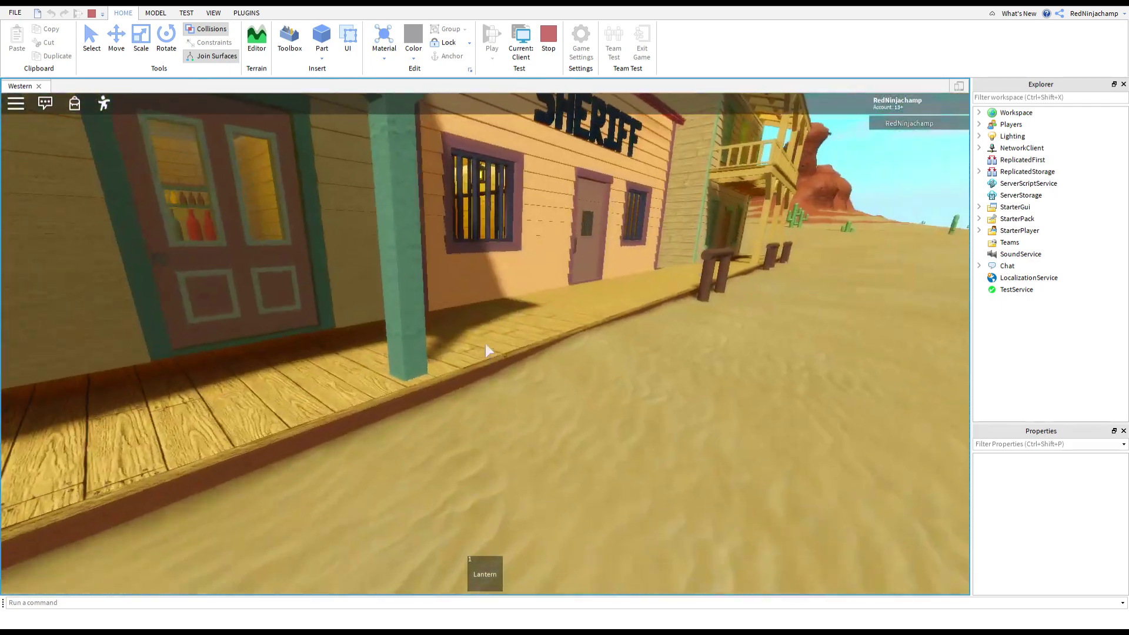
key(w)
scroll(485, 344, down, 5)
right_drag(485, 344, 508, 362)
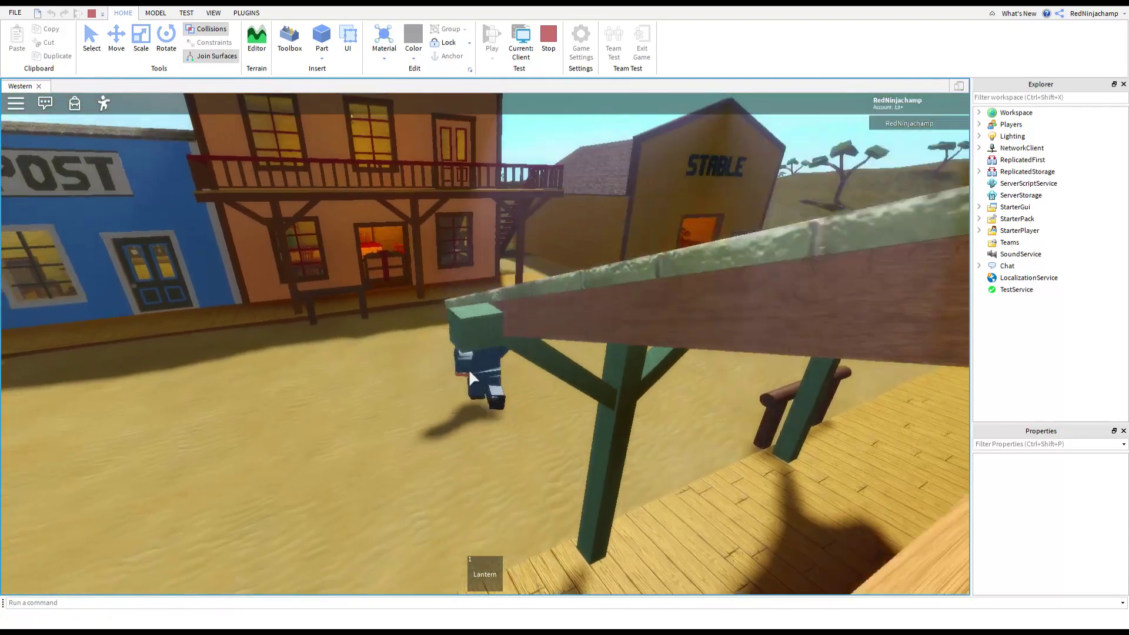
key(w)
scroll(508, 362, up, 4)
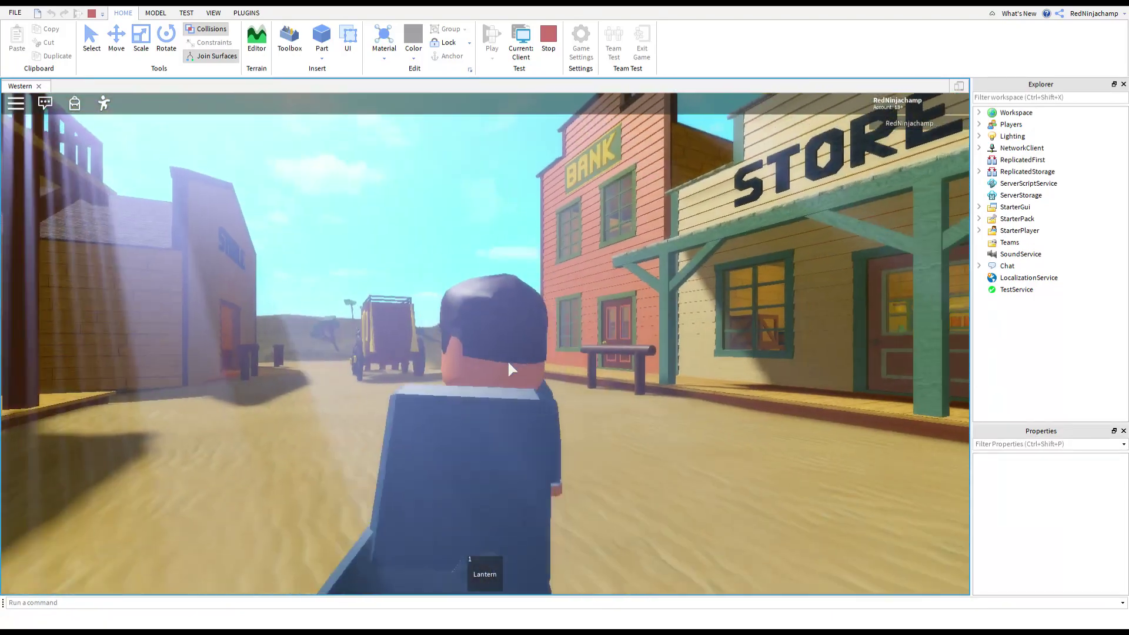
Enter the saloon and examine the lantern lighting around its bar, tables, piano and windows
key(s)
key(w)
key(w)
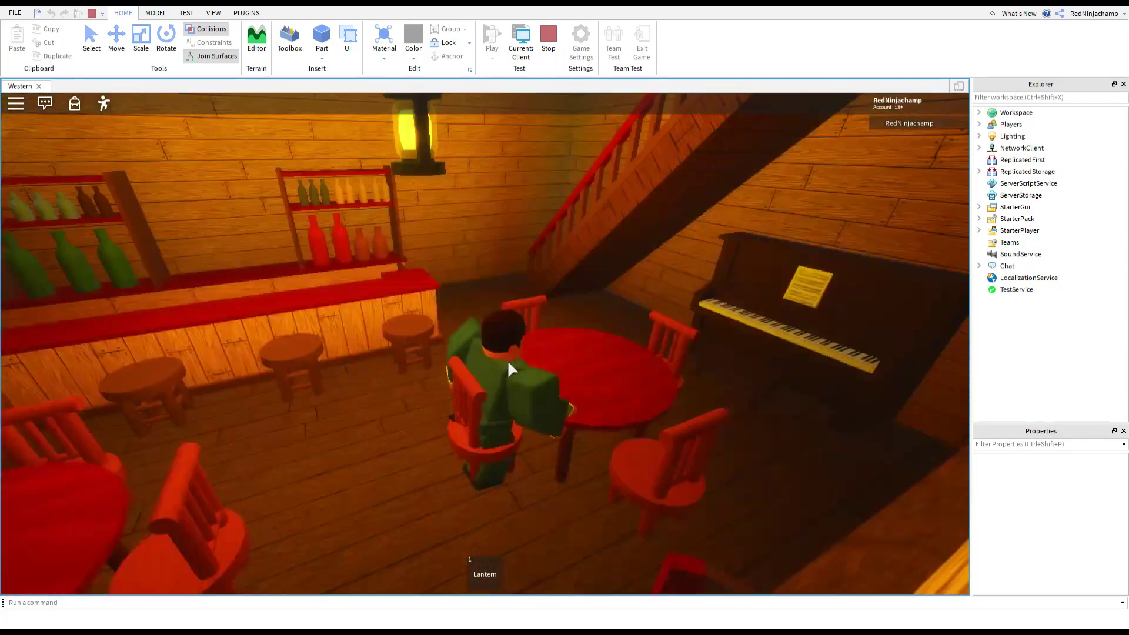
right_drag(508, 363, 508, 362)
key(space)
key(d)
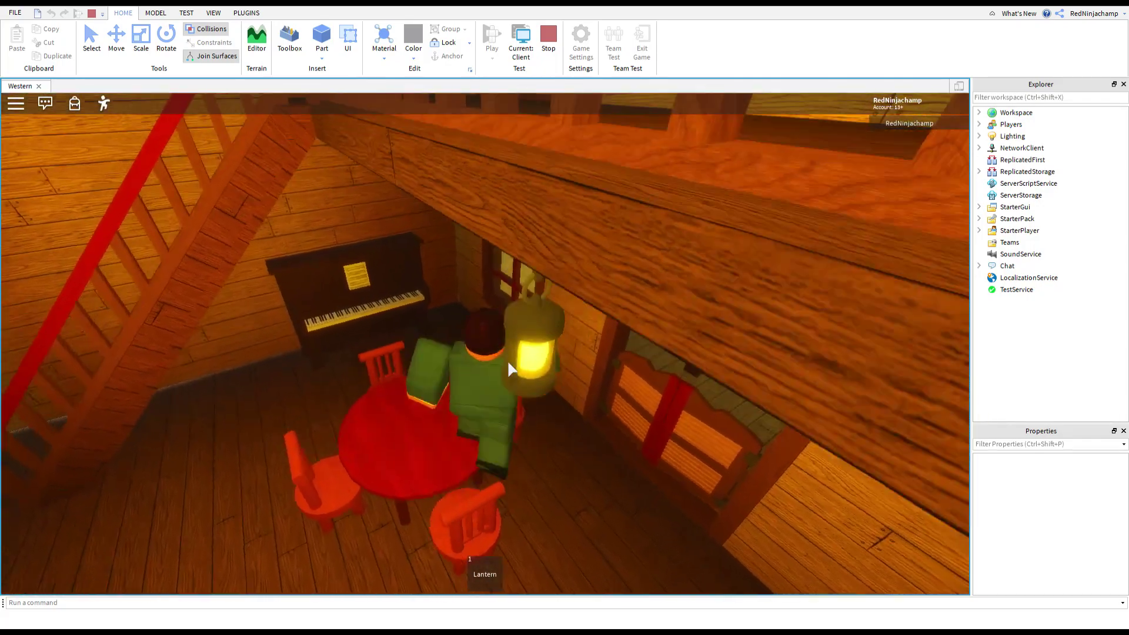
key(a)
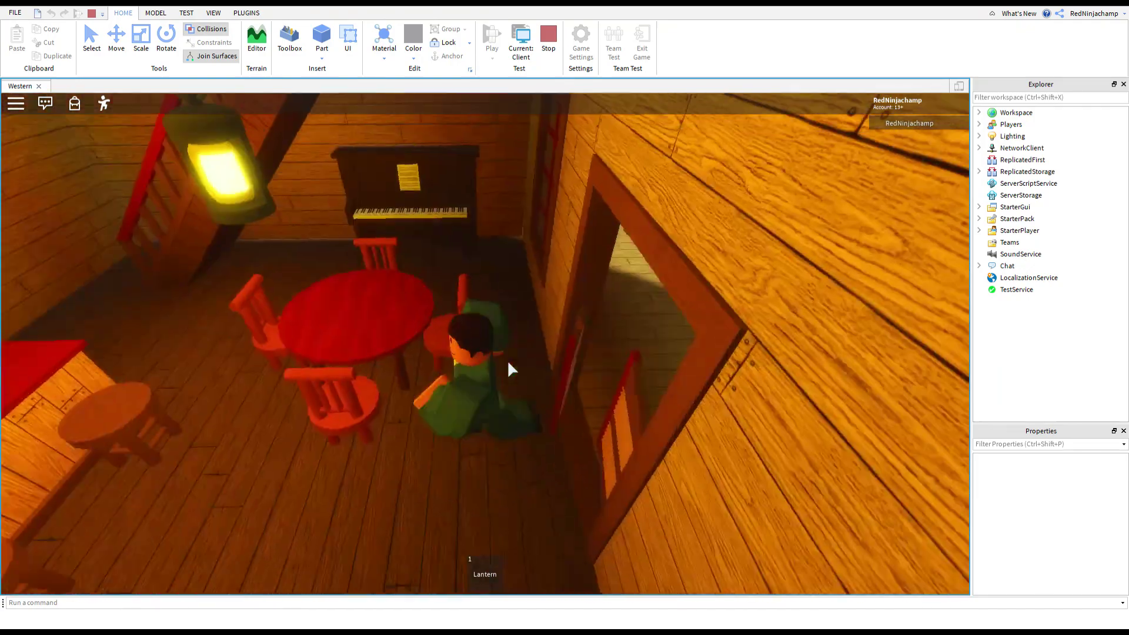
right_drag(508, 362, 508, 362)
key(w)
key(space)
key(w)
key(w)
key(space)
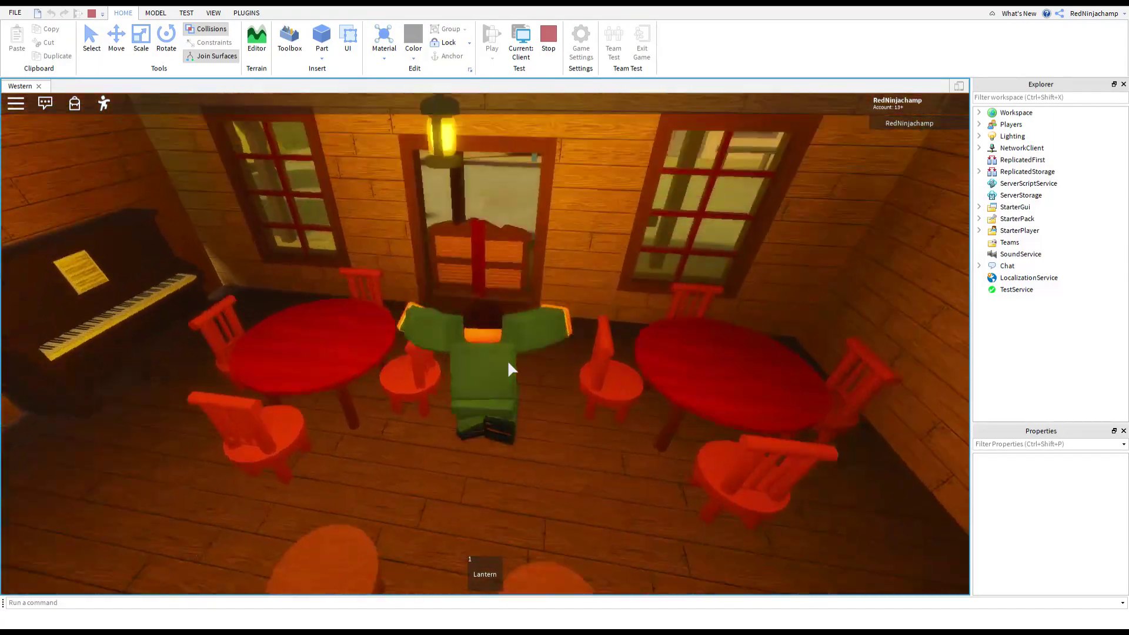
Cross the street to the store beside the sheriff's office and inspect its porch shadows and interior lighting
key(w)
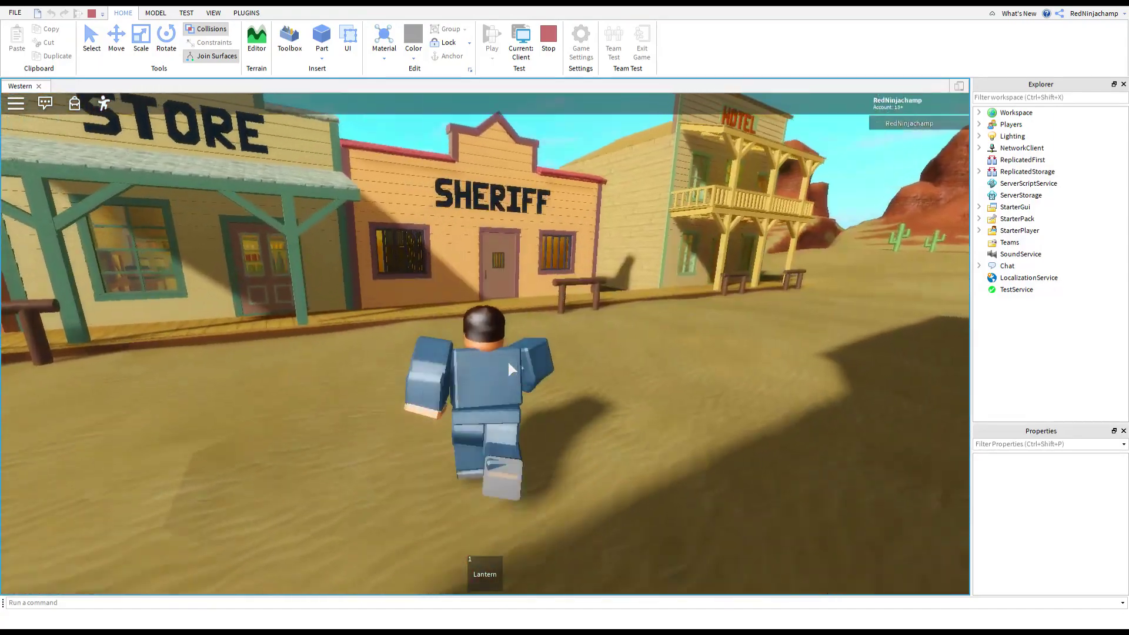
key(w)
right_drag(509, 364, 509, 364)
key(w)
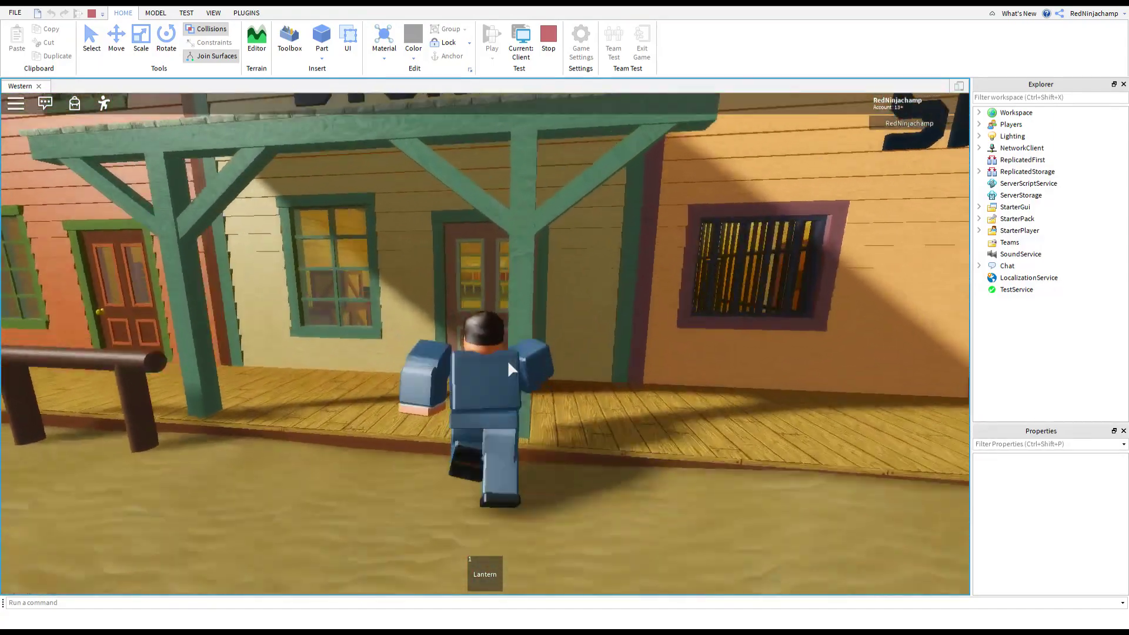
key(w)
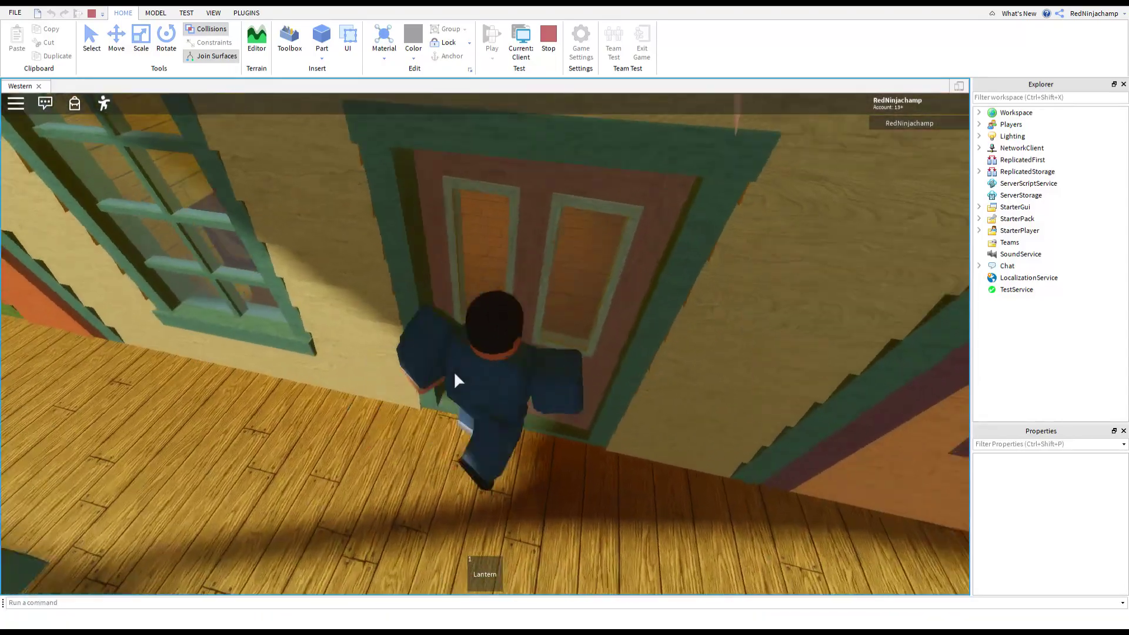
key(w)
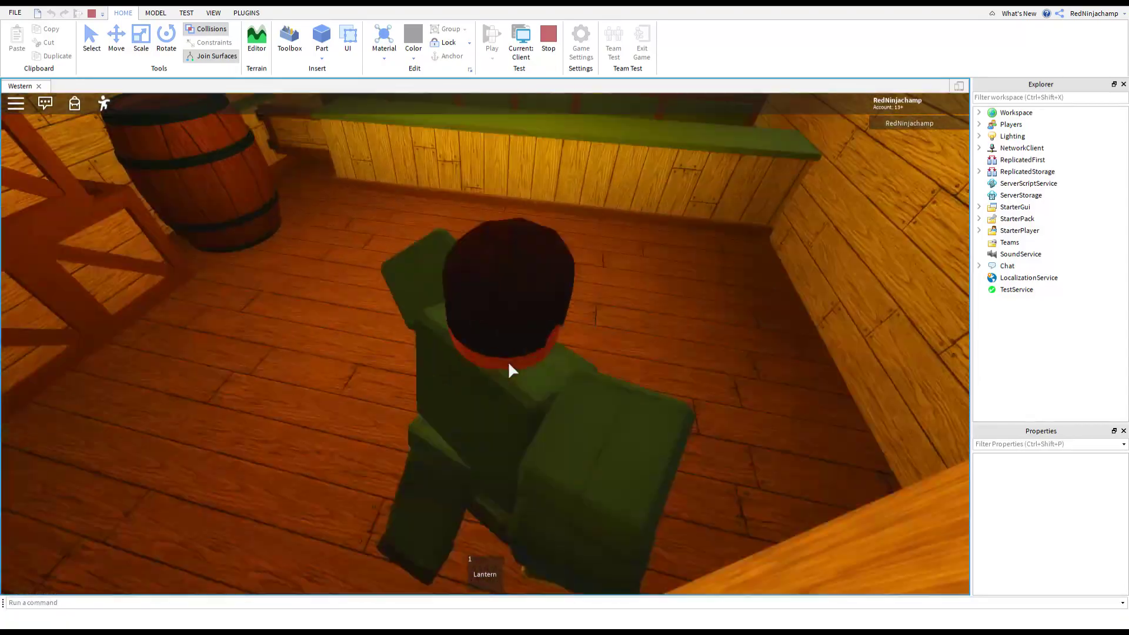
right_drag(508, 362, 509, 363)
key(w)
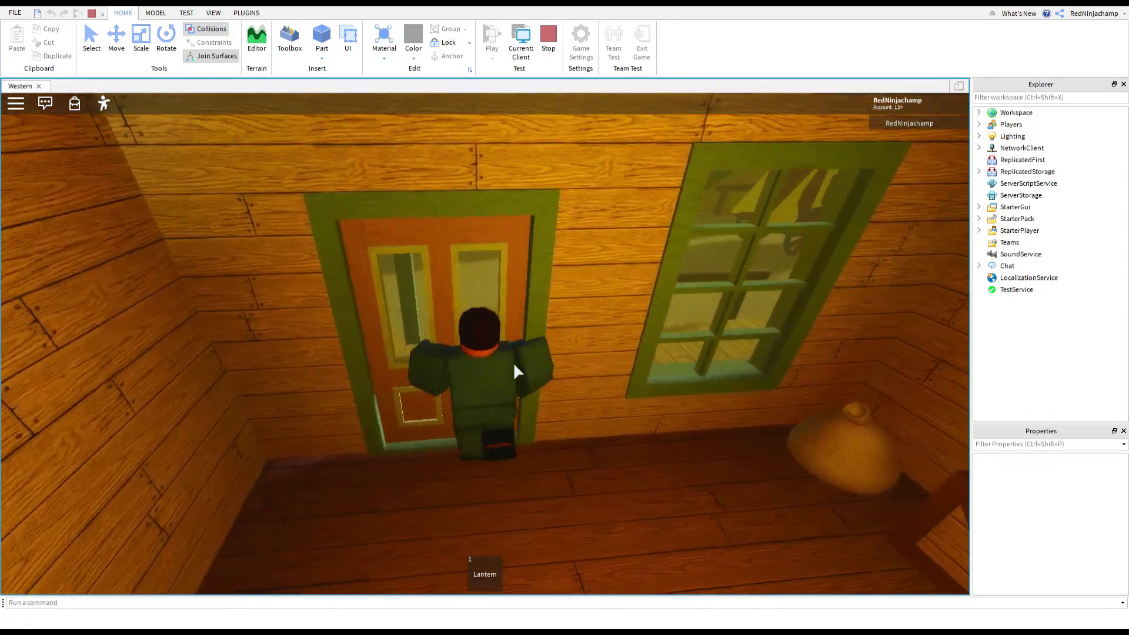
key(w)
right_drag(513, 362, 513, 361)
Walk down the main street toward the stable and examine the sunset's sun rays on the buildings
scroll(513, 362, up, 5)
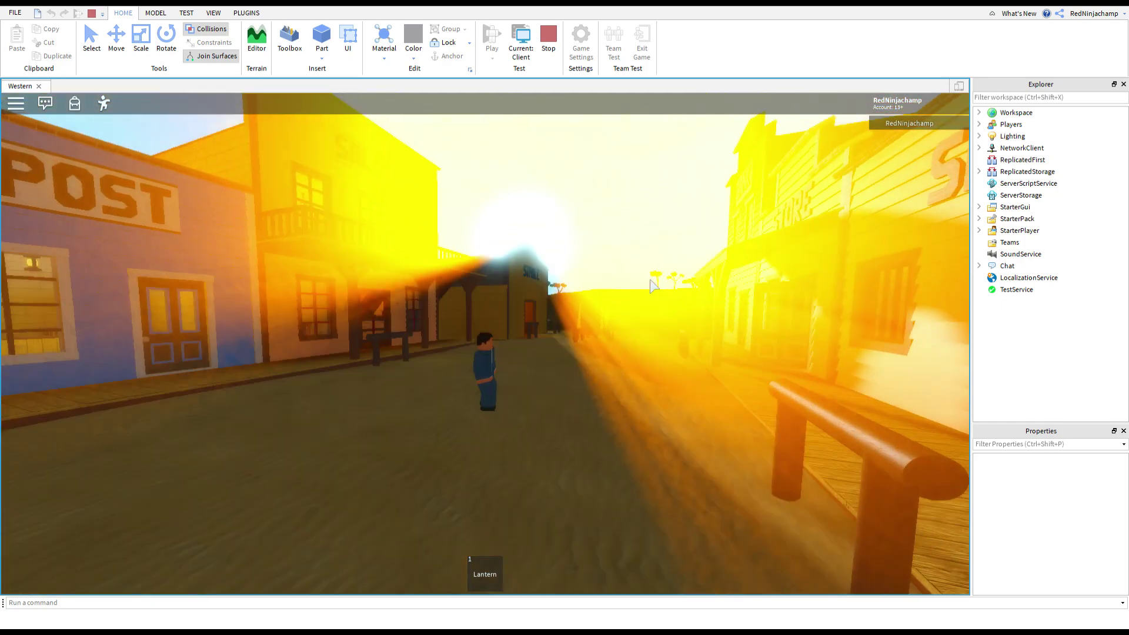
key(w)
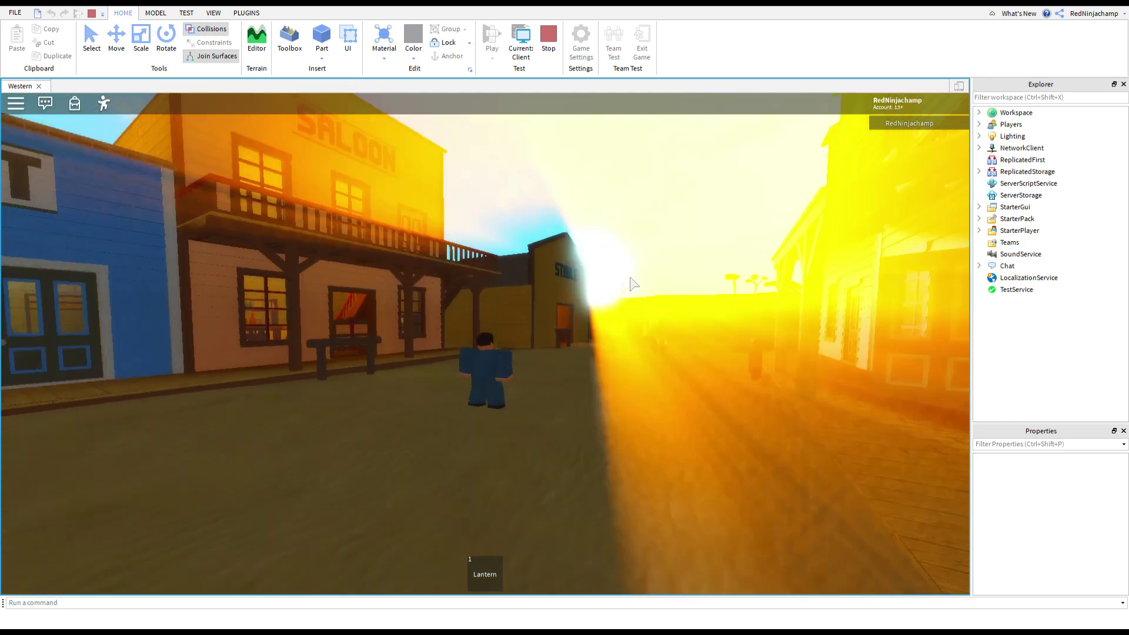
key(w)
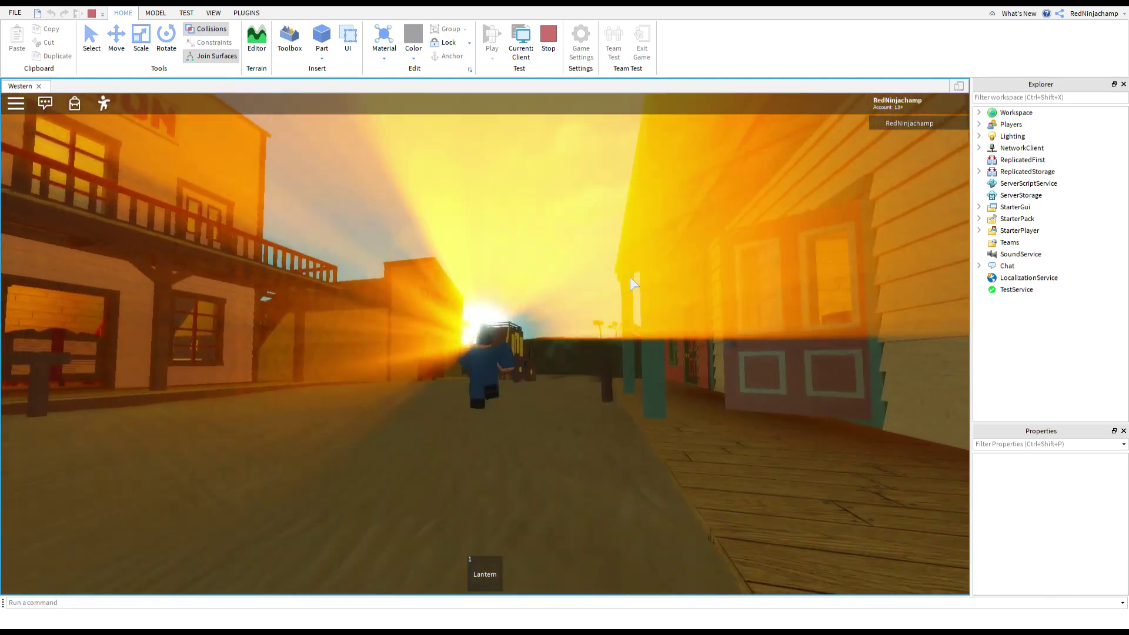
key(d)
key(w)
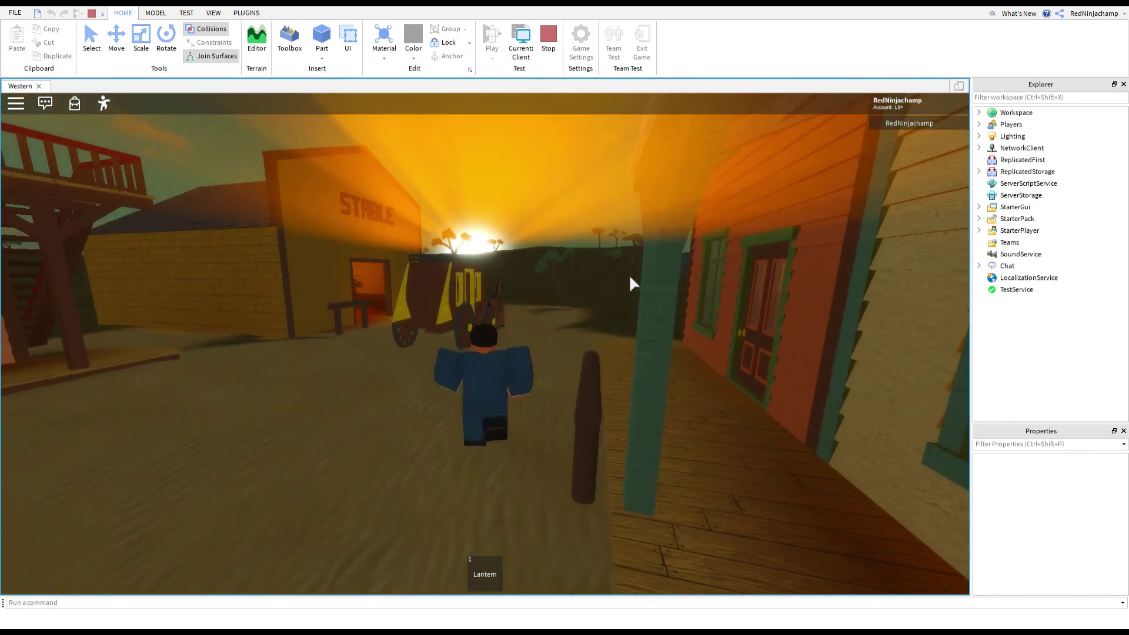
right_drag(629, 275, 630, 275)
key(w)
key(w)
Walk to the post office and inspect its facade, window and doorway under the night sky
key(w)
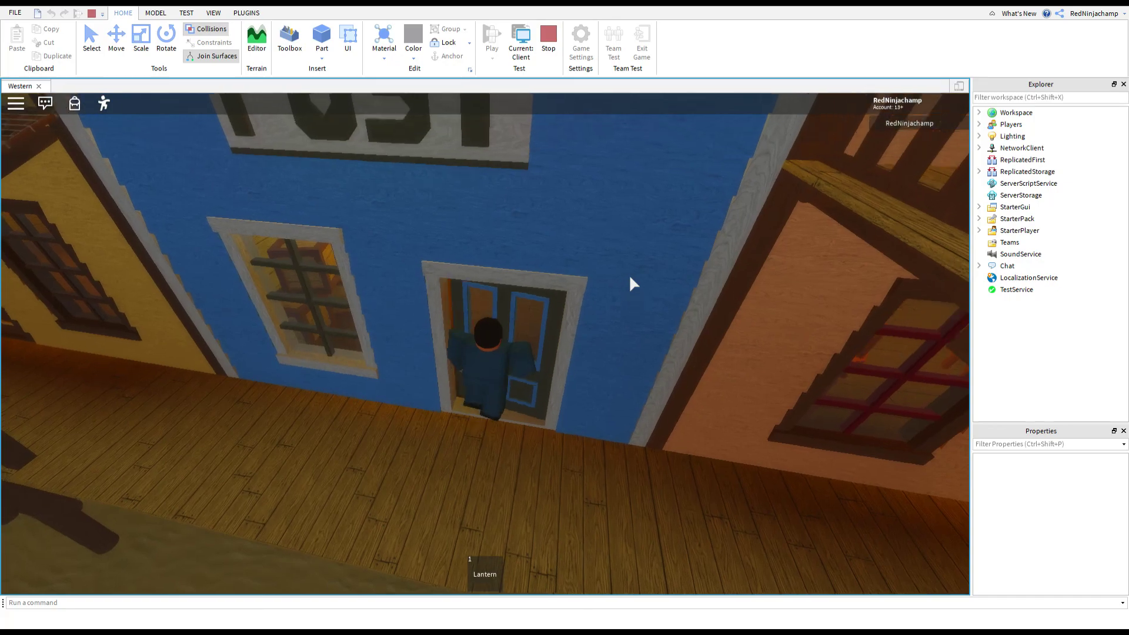
key(w)
right_drag(580, 278, 580, 278)
key(w)
key(w)
key(w)
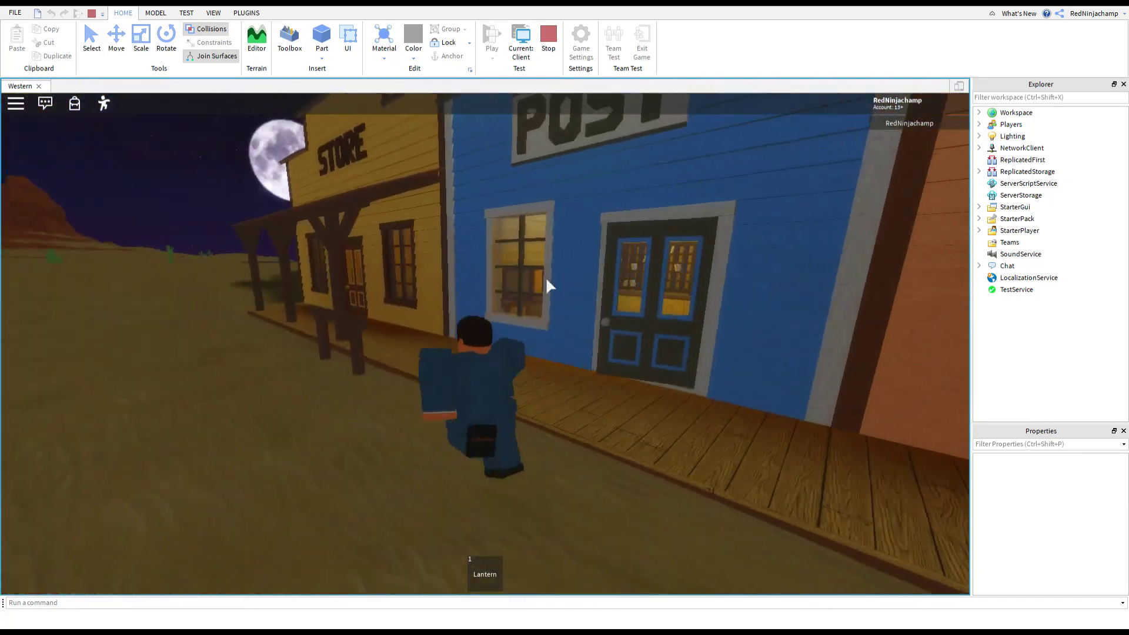
key(w)
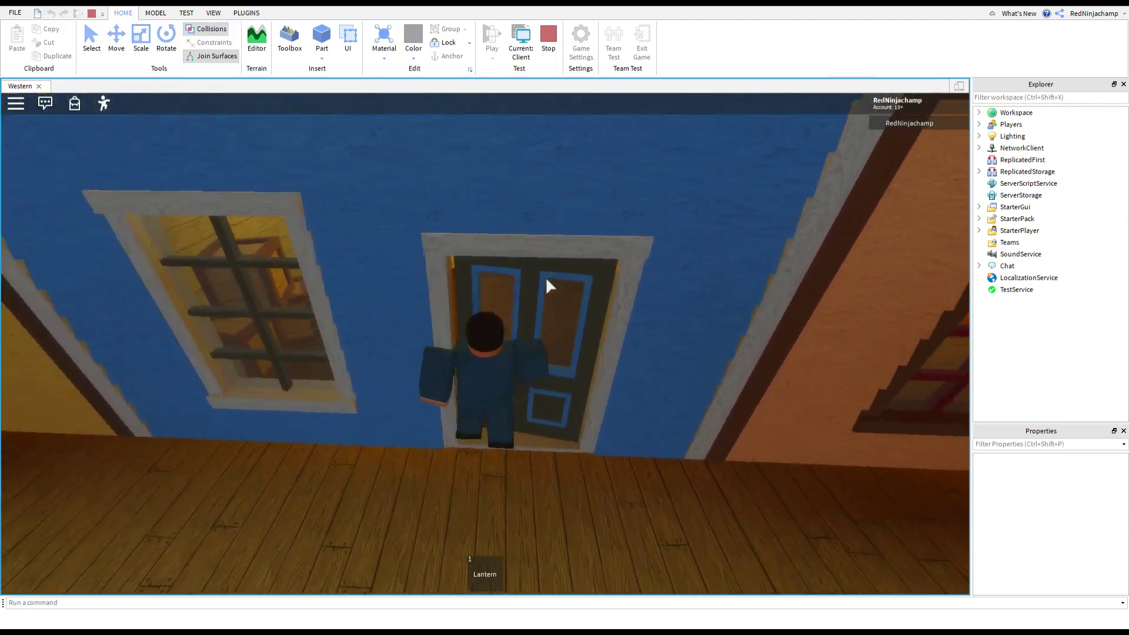
Examine the night lighting inside the post office around the counter, chair, shelves and crates
scroll(547, 279, up, 5)
key(w)
key(space)
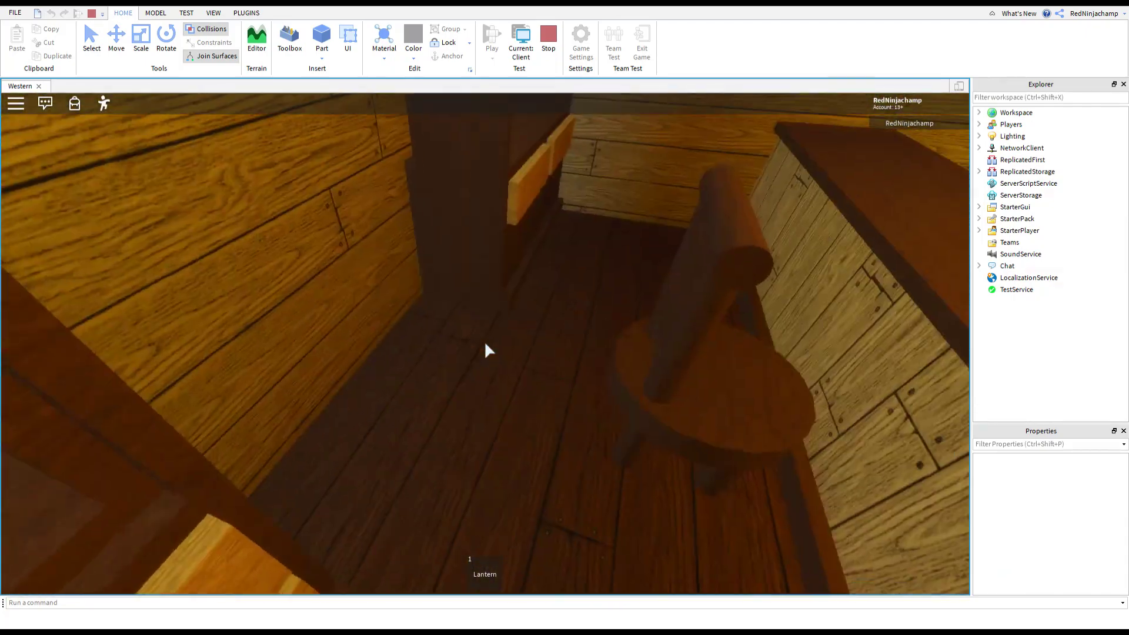
key(w)
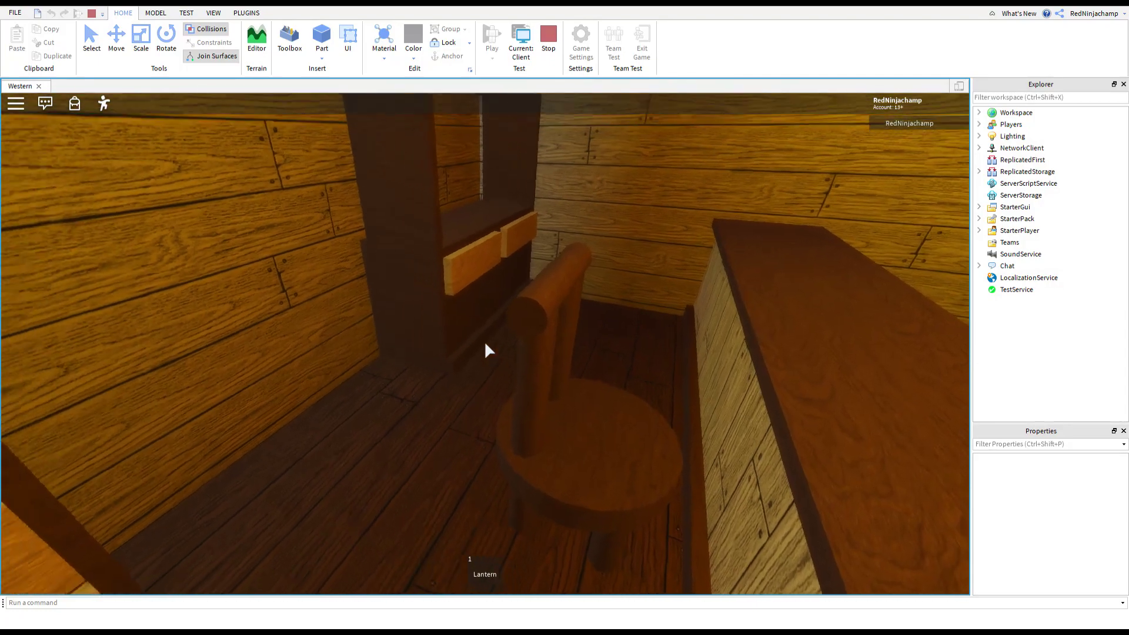
key(w)
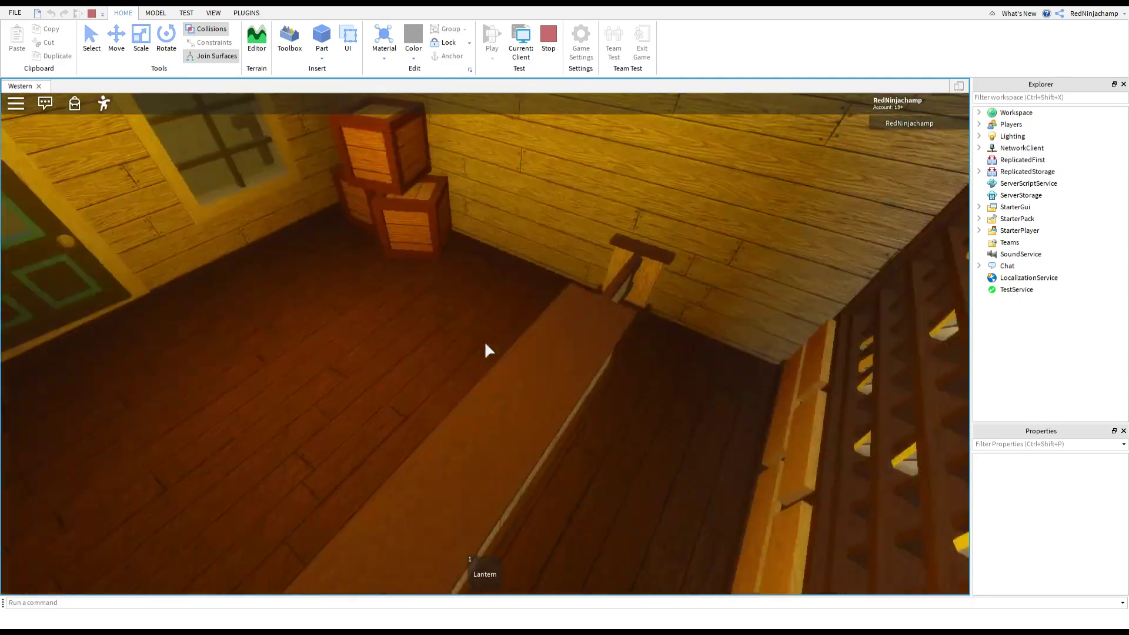
key(w)
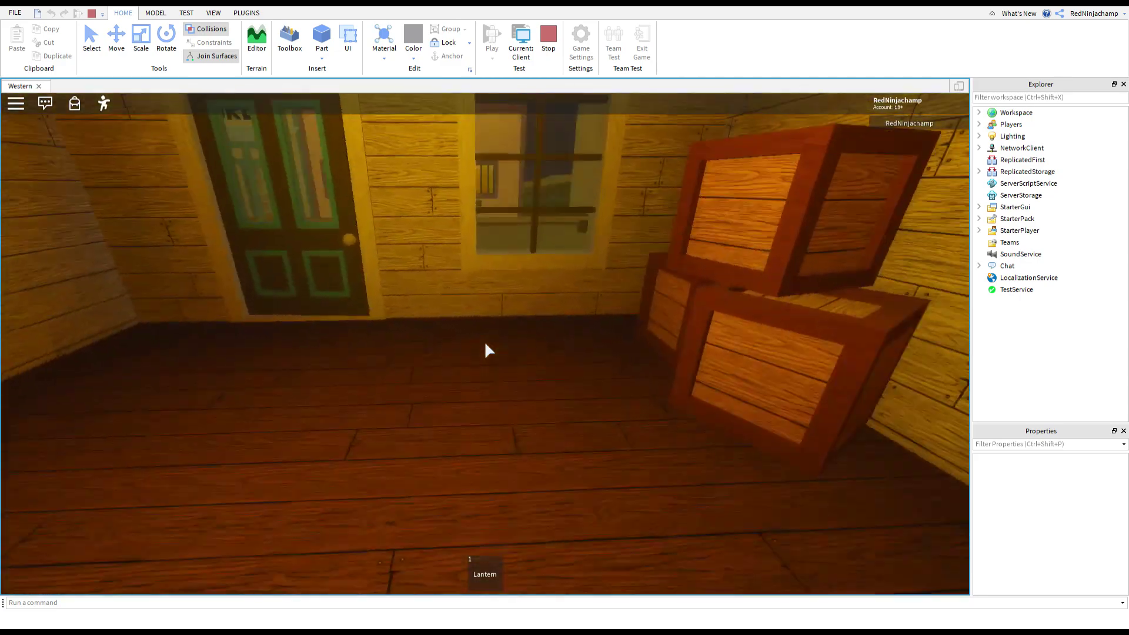
scroll(485, 343, down, 3)
key(w)
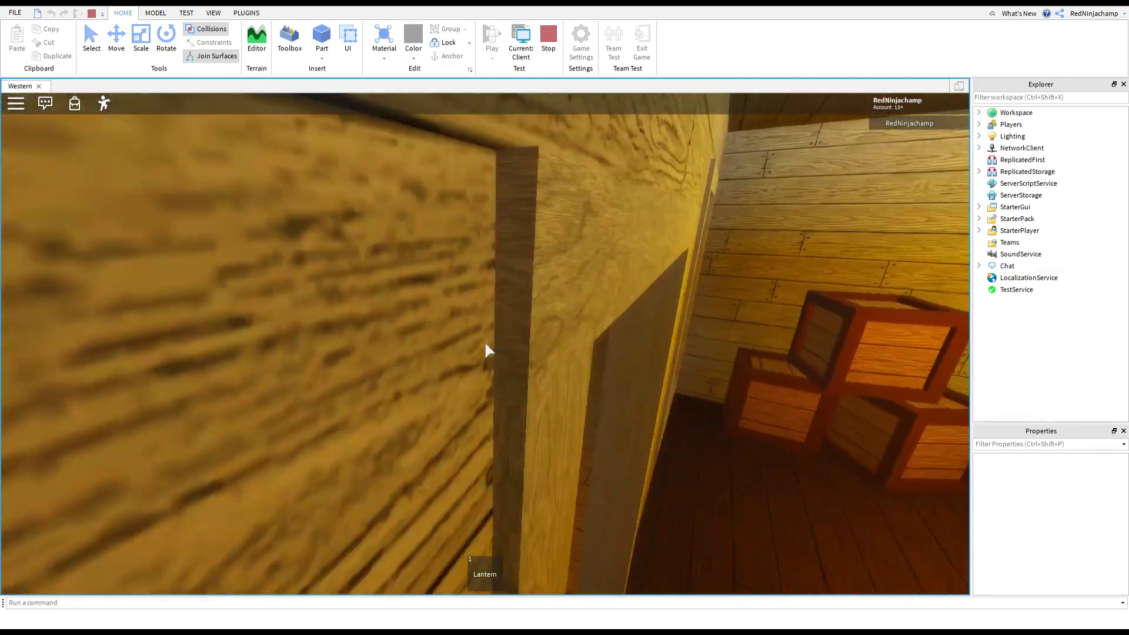
Return to the street and examine the lit windows of the post office, saloon and stable at night
key(w)
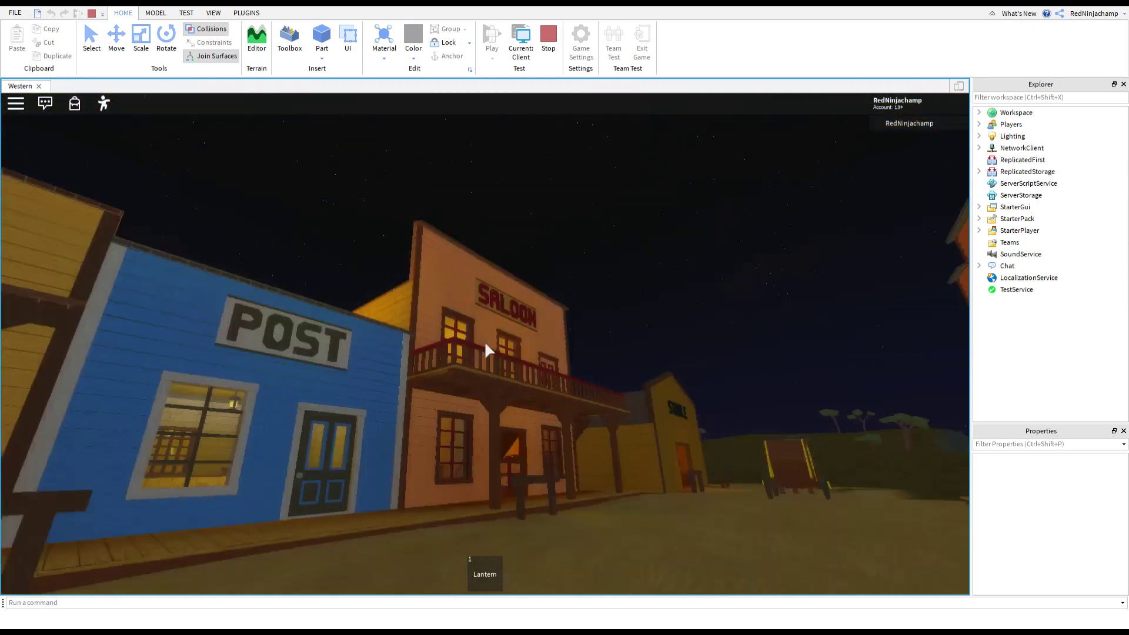
scroll(485, 343, down, 2)
key(w)
scroll(485, 343, down, 3)
right_drag(486, 343, 485, 343)
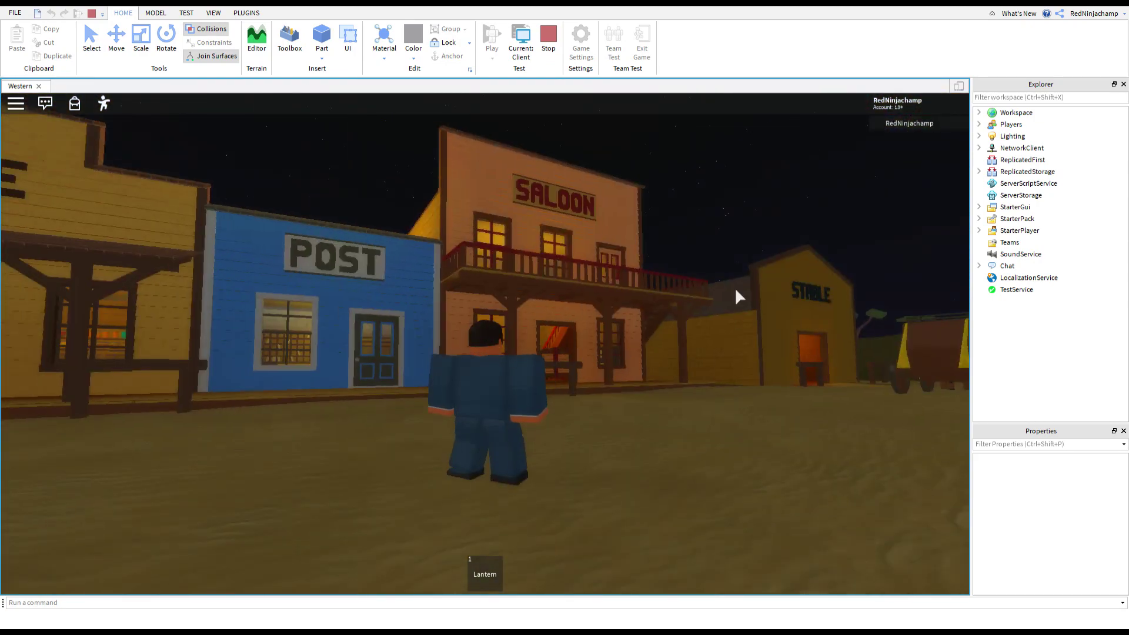
right_drag(735, 289, 736, 288)
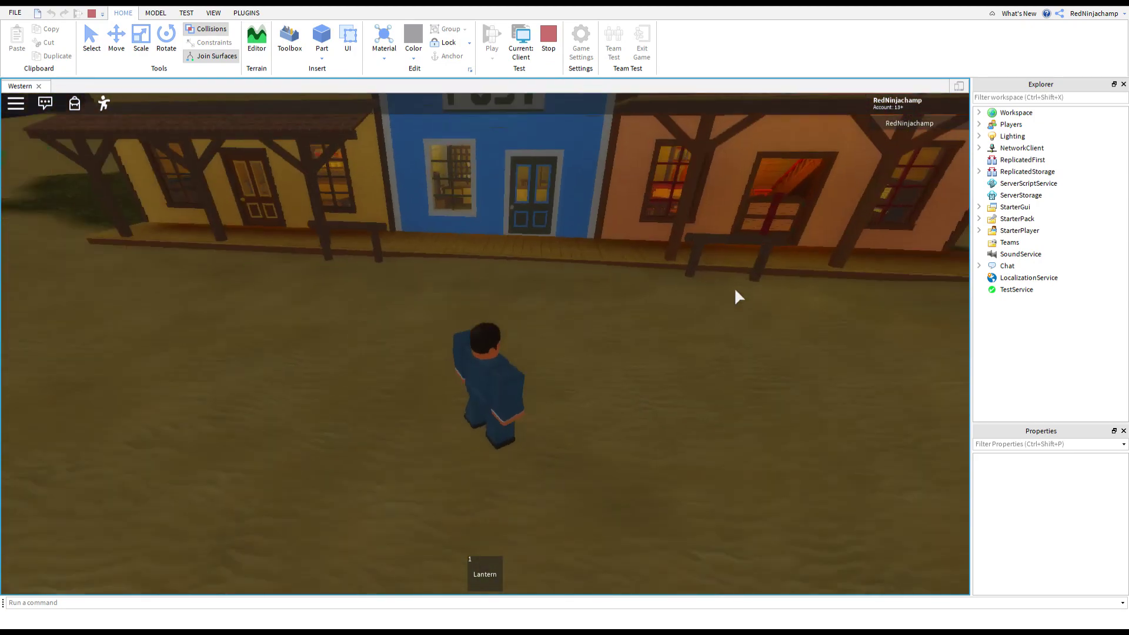
Stop the playtest and view the whole town's daytime shadows from above the hotel end
click(548, 41)
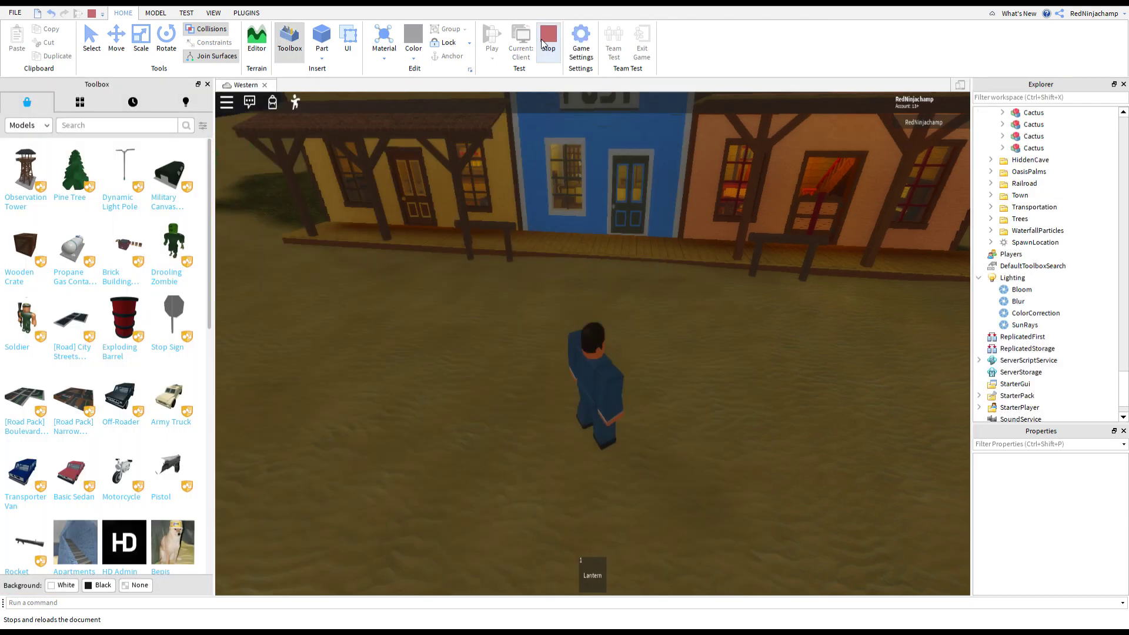
scroll(546, 306, down, 5)
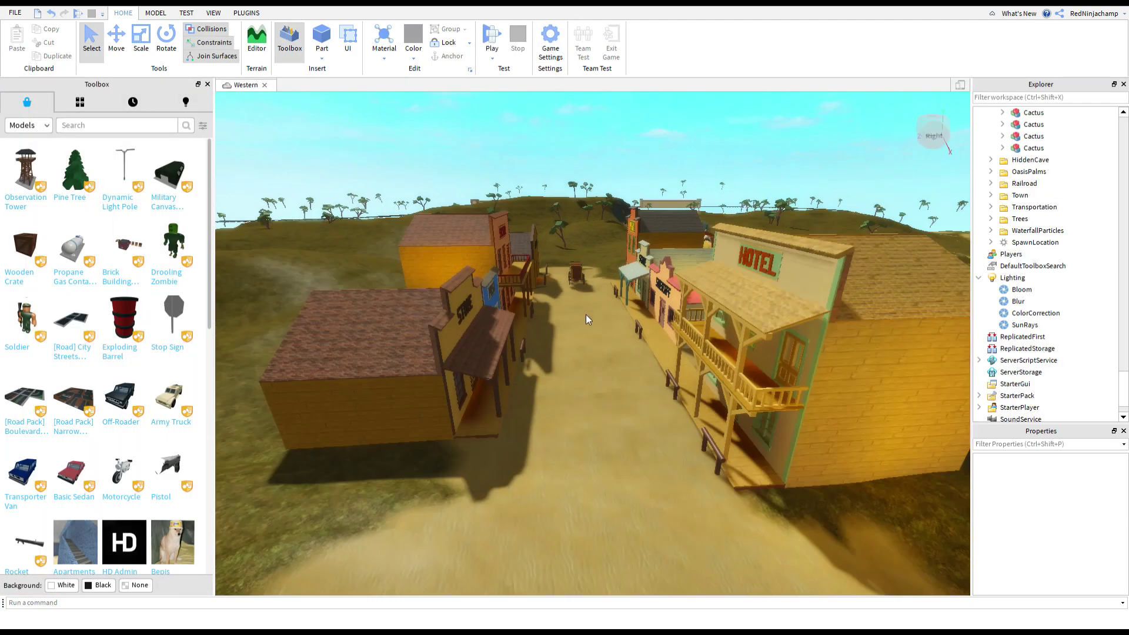
right_drag(585, 315, 585, 315)
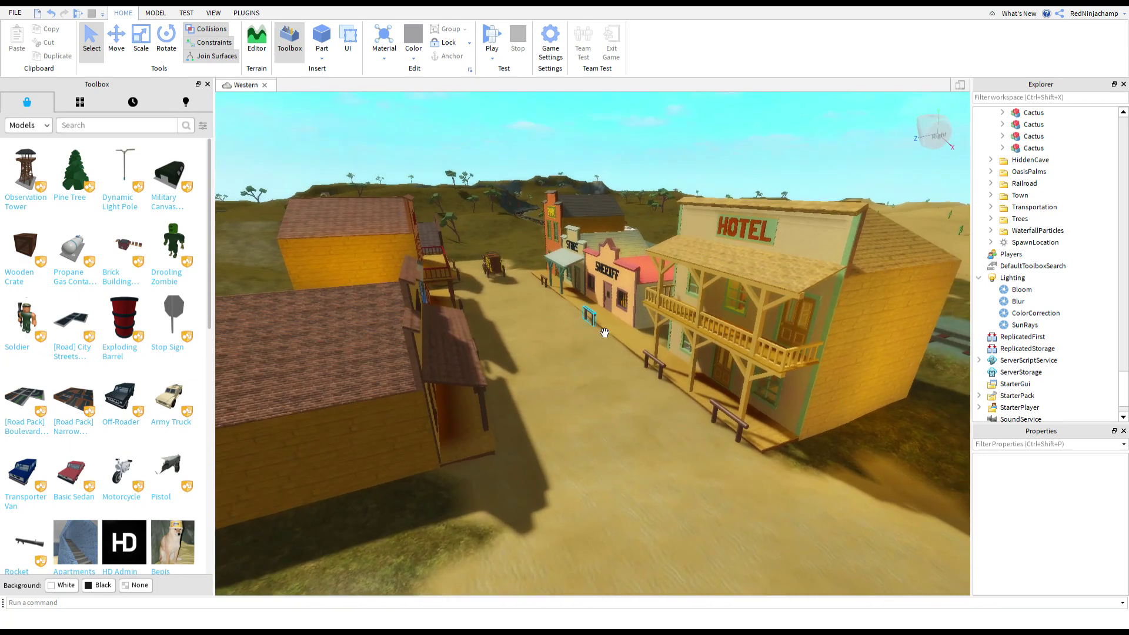
Undo the post-processing effects and ShadowMap technology, and view the town's original lighting from the stable end
key(ctrl+z)
key(ctrl+z)
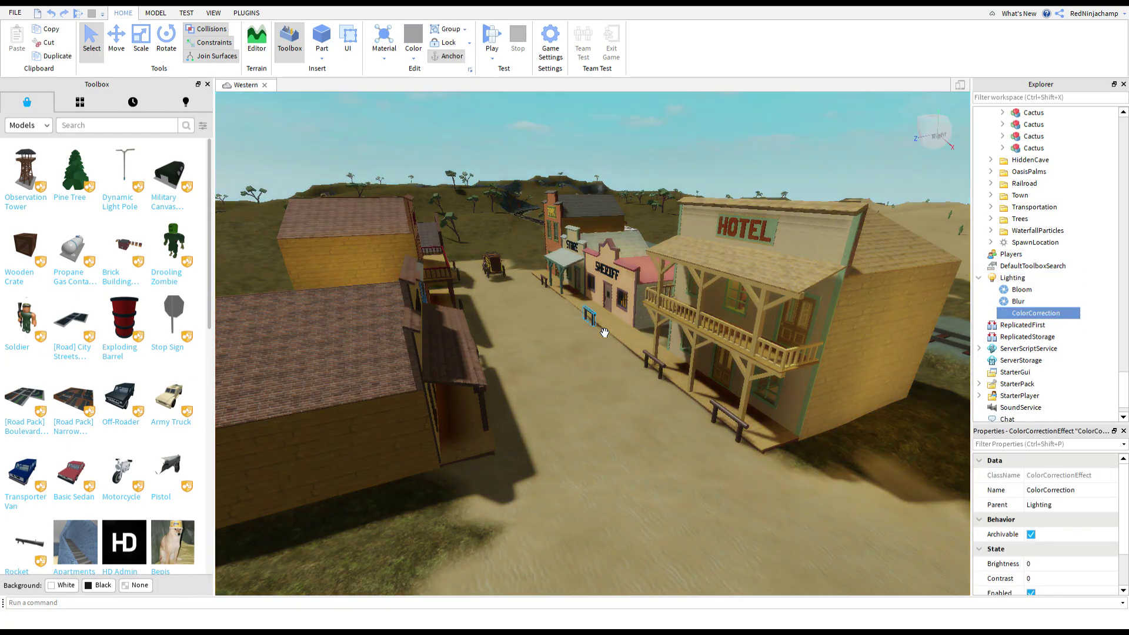
key(ctrl+z)
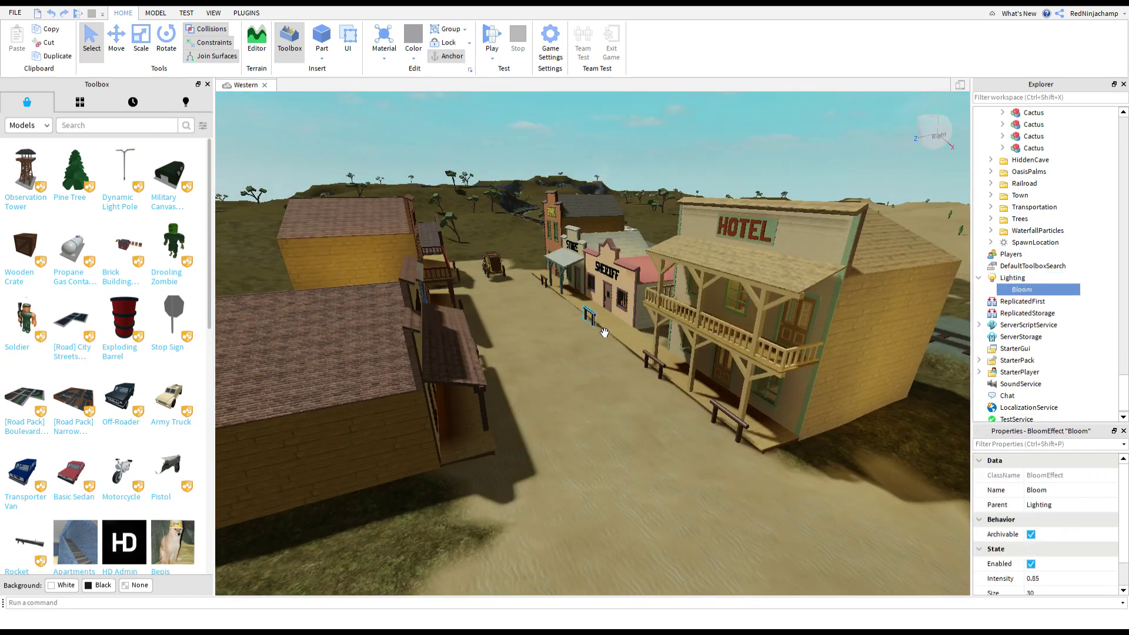
key(ctrl+z)
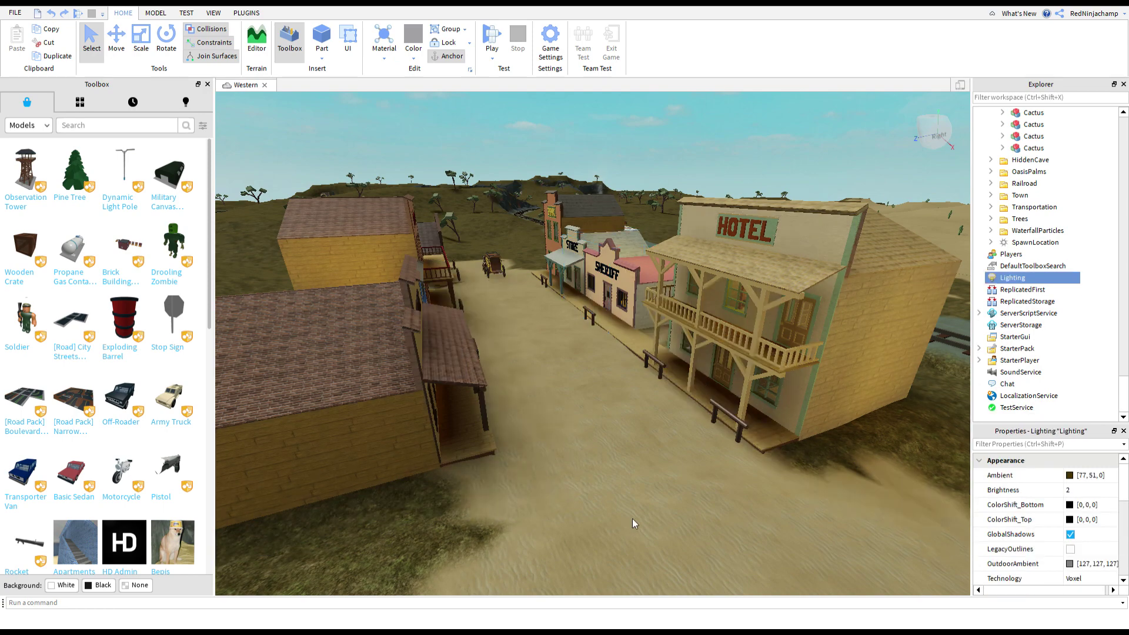
click(662, 500)
right_drag(662, 500, 662, 500)
key(w)
key(w)
key(s)
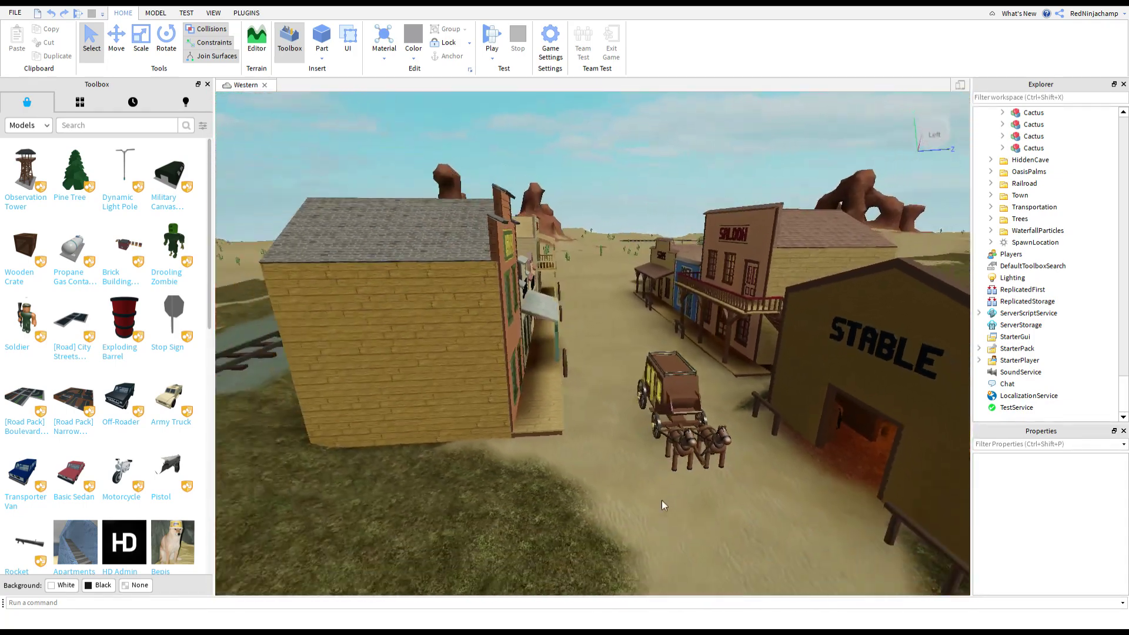
key(s)
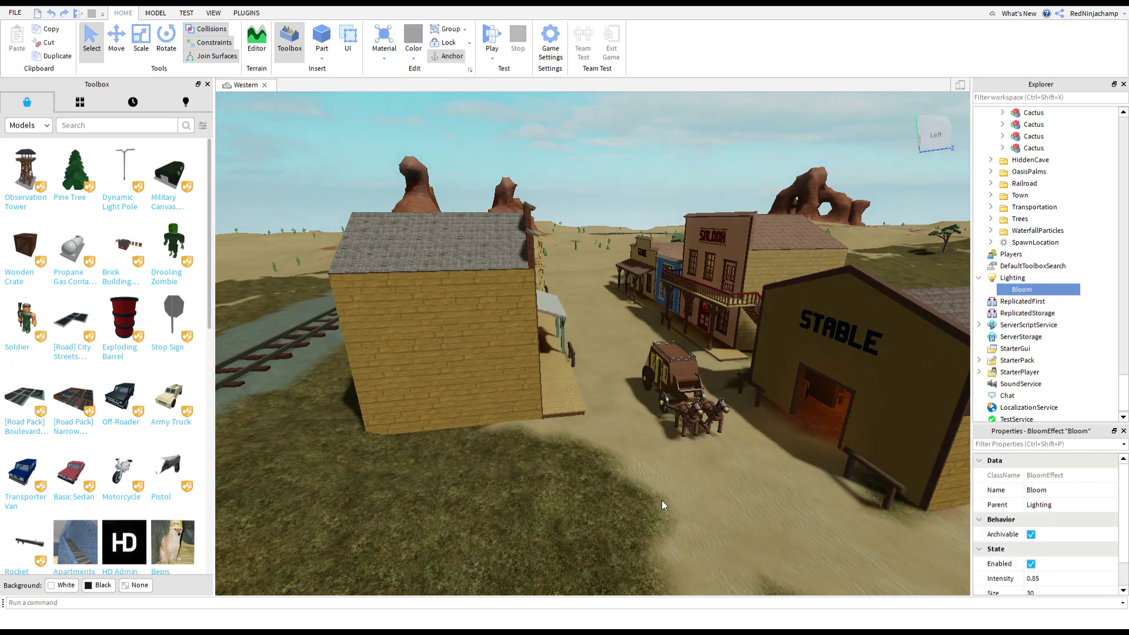
Redo all the undone lighting changes, including the Bloom, Blur, ColorCorrection and SunRays effects
key(ctrl+y)
key(ctrl+y)
key(ctrl+y)
key(ctrl+y)
key(ctrl+y)
key(ctrl+y)
key(ctrl+y)
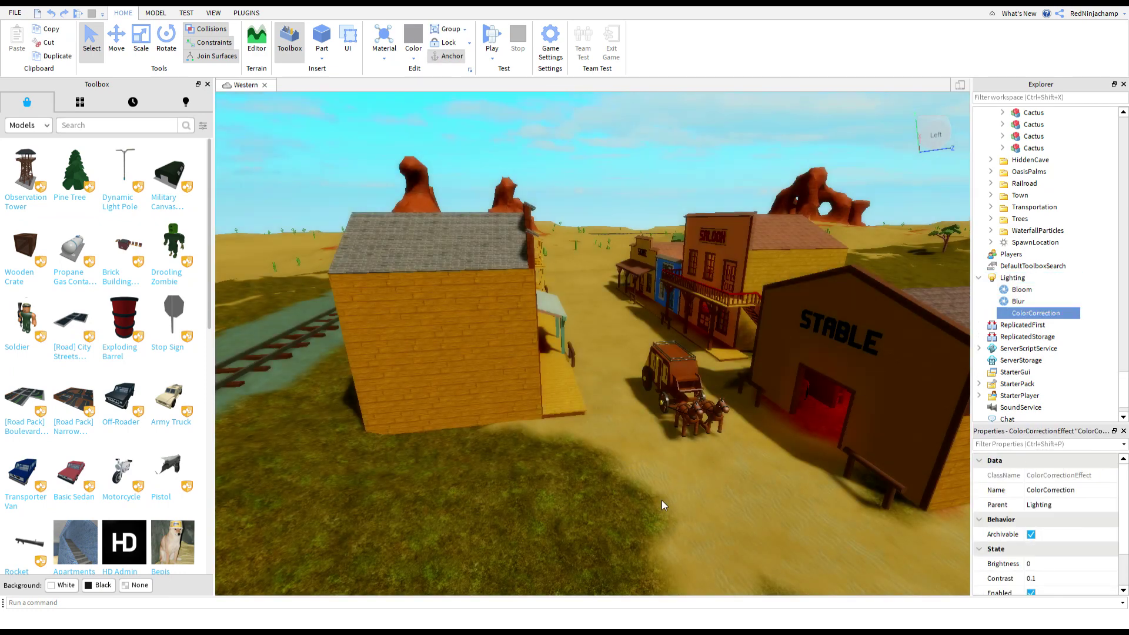
key(ctrl+y)
key(ctrl+y)
key(ctrl+y)
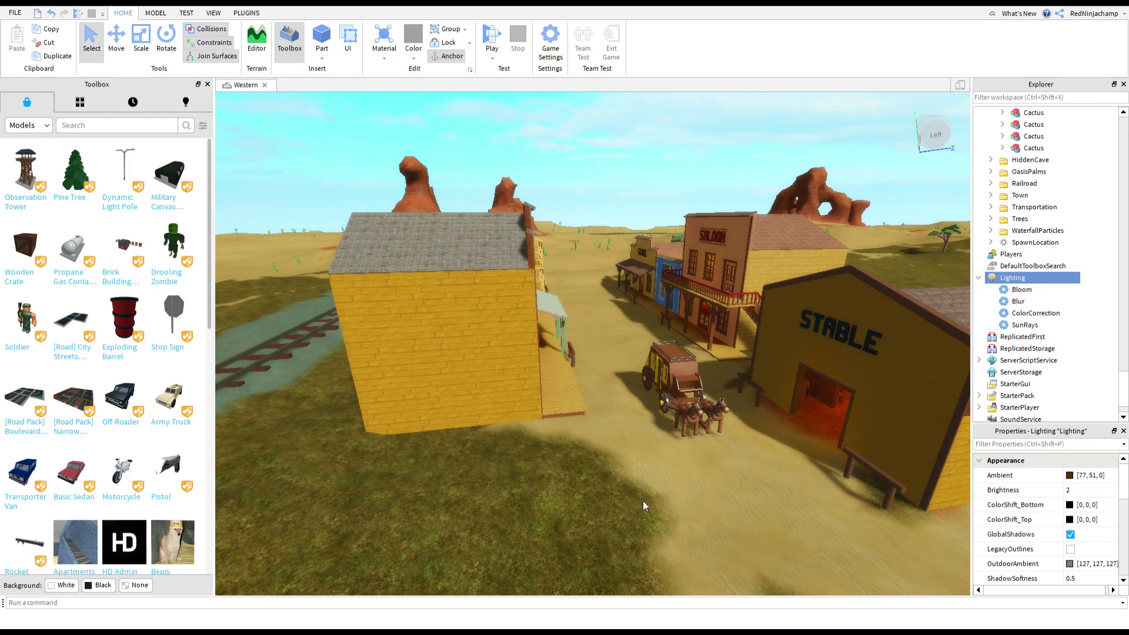
Examine the enhanced lighting and shadows around the stagecoach, the bank's facade and the stable doorway
click(643, 501)
key(w)
key(d)
click(610, 477)
right_drag(610, 477, 570, 473)
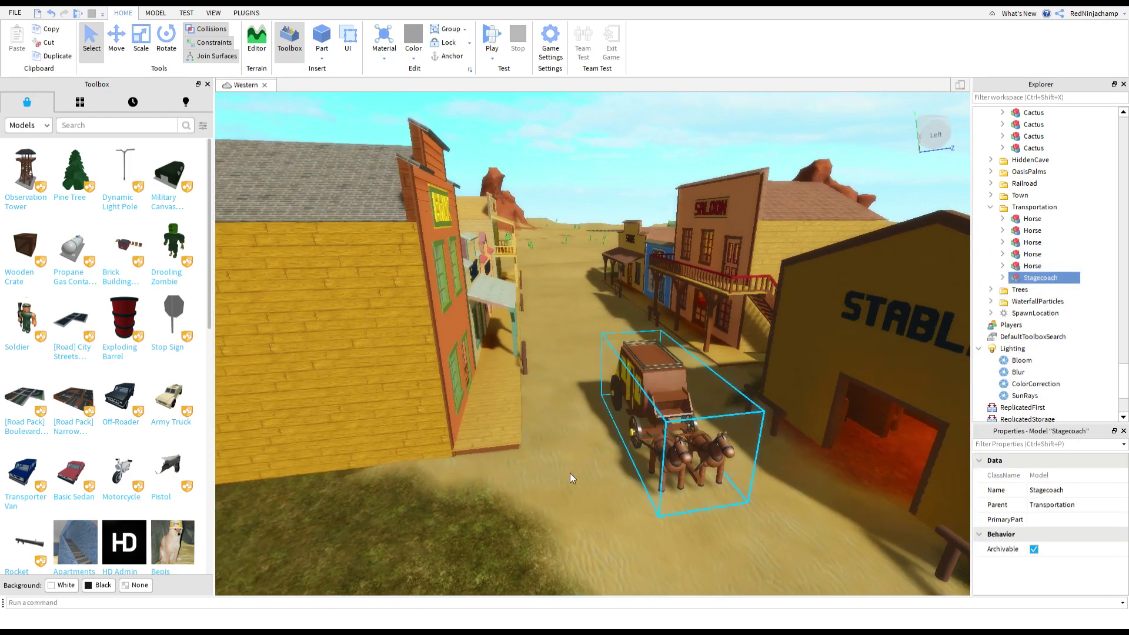
key(w)
click(617, 444)
right_drag(619, 444, 625, 424)
key(s)
key(s)
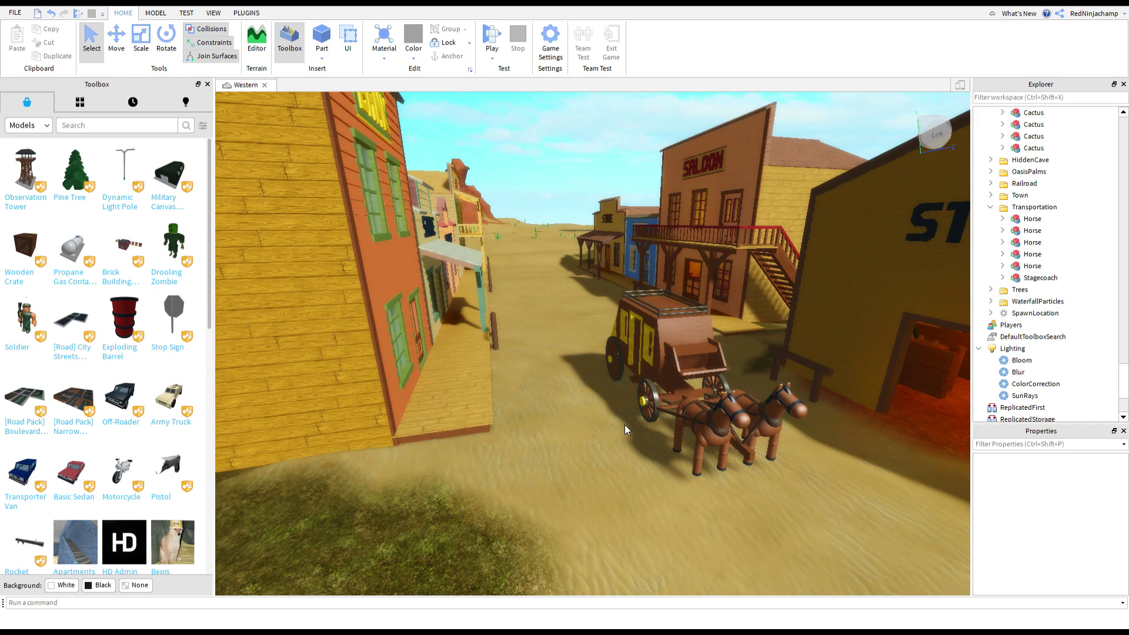
View the bank and stable from farther back, and inspect the shadows beside the stagecoach and store boardwalk up close
key(a)
key(s)
key(d)
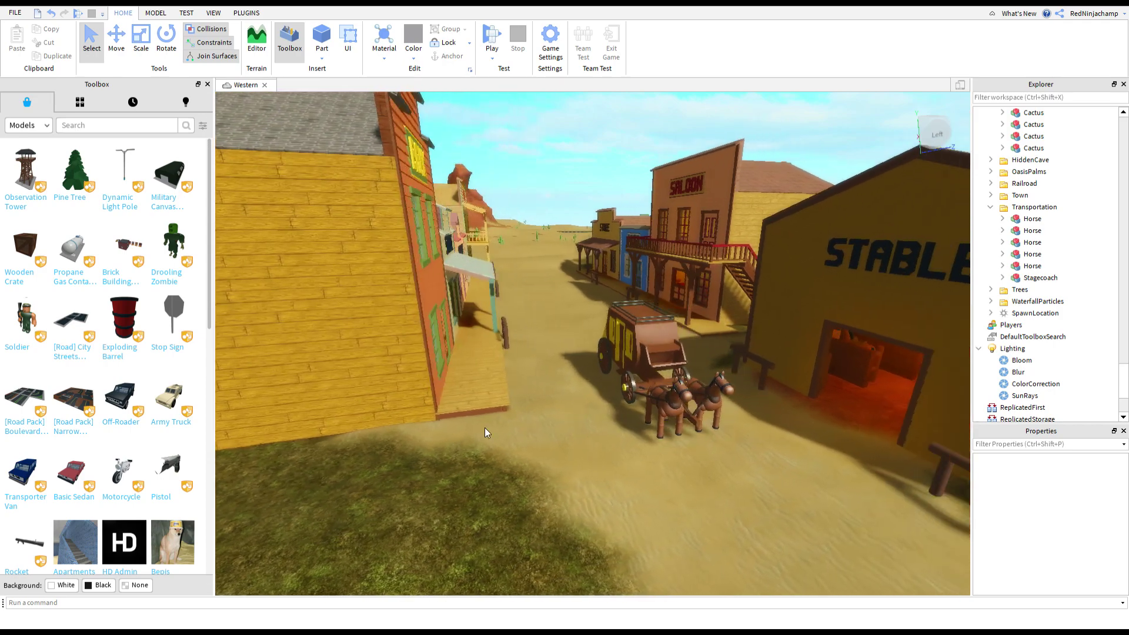
key(w)
key(a)
key(s)
key(d)
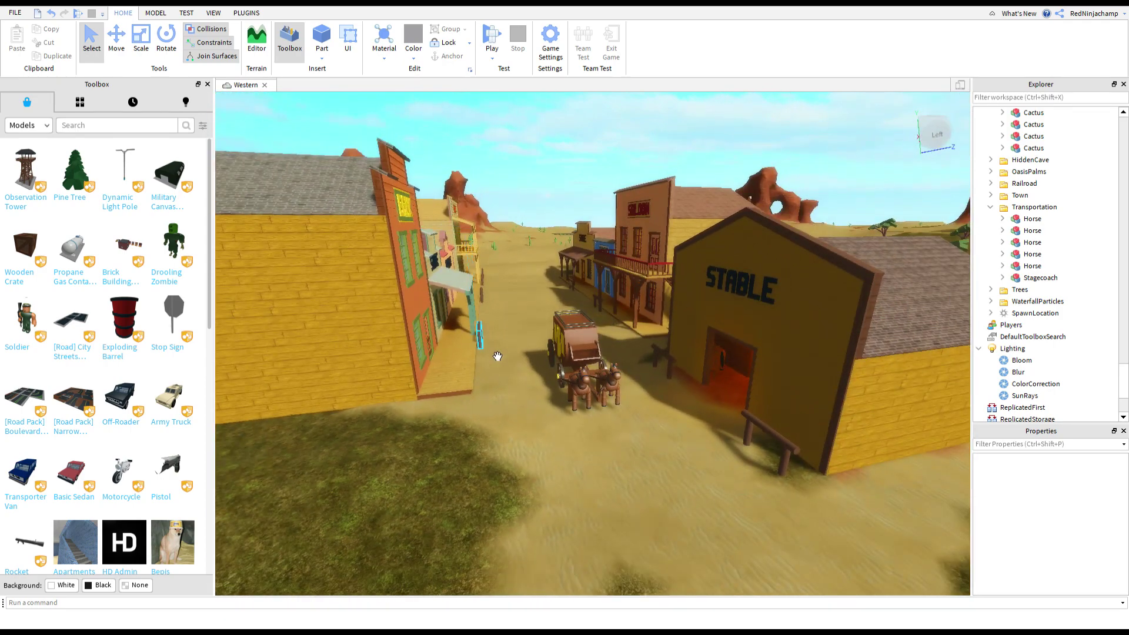
key(w)
scroll(750, 460, up, 3)
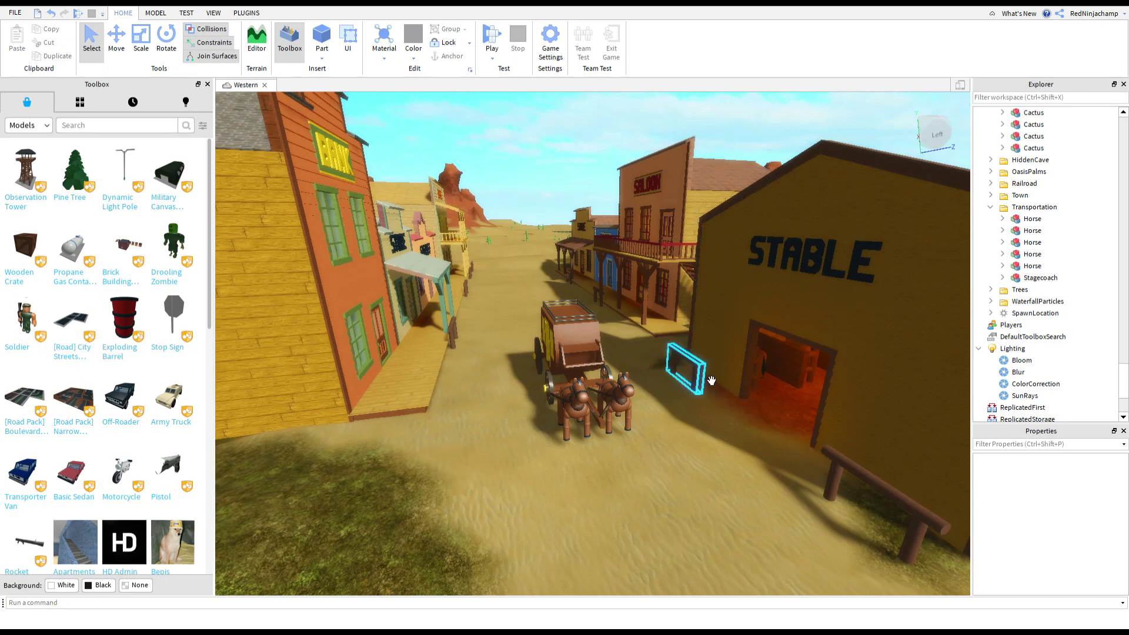
key(w)
key(w)
key(a)
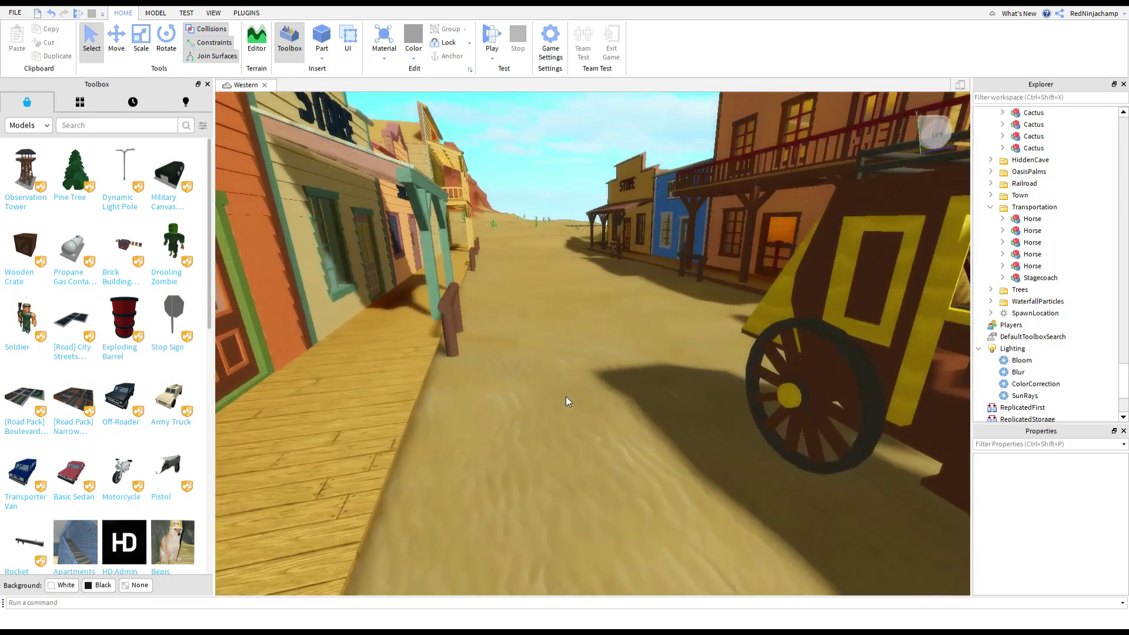
Survey the building shadows along the main street from above the store and hotel
right_drag(565, 396, 595, 402)
key(w)
key(s)
key(a)
key(s)
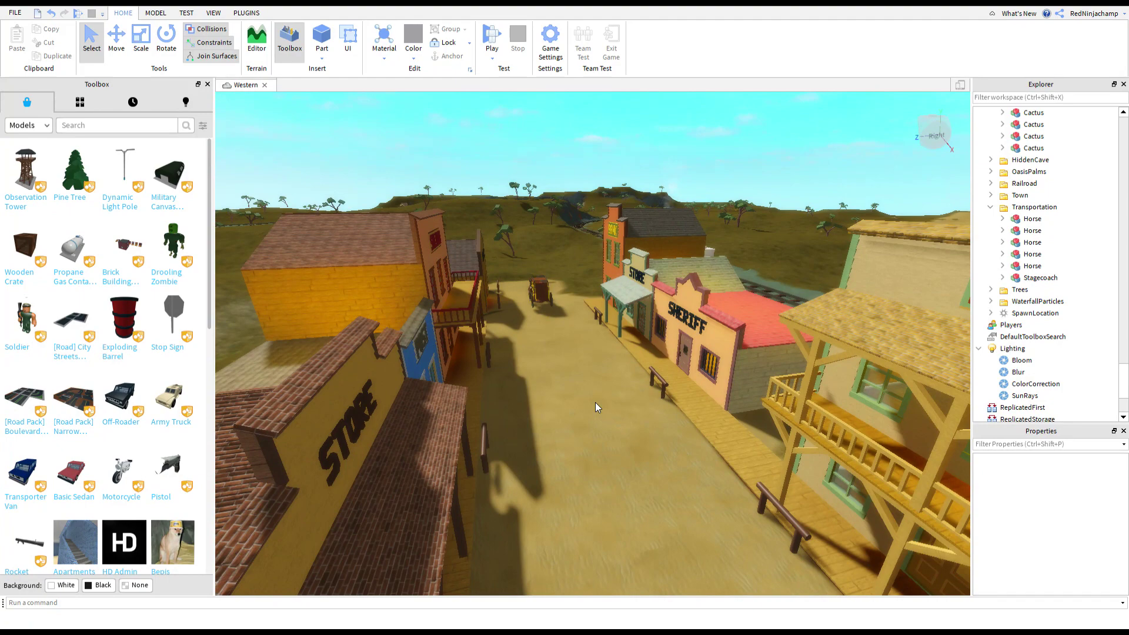
key(s)
key(w)
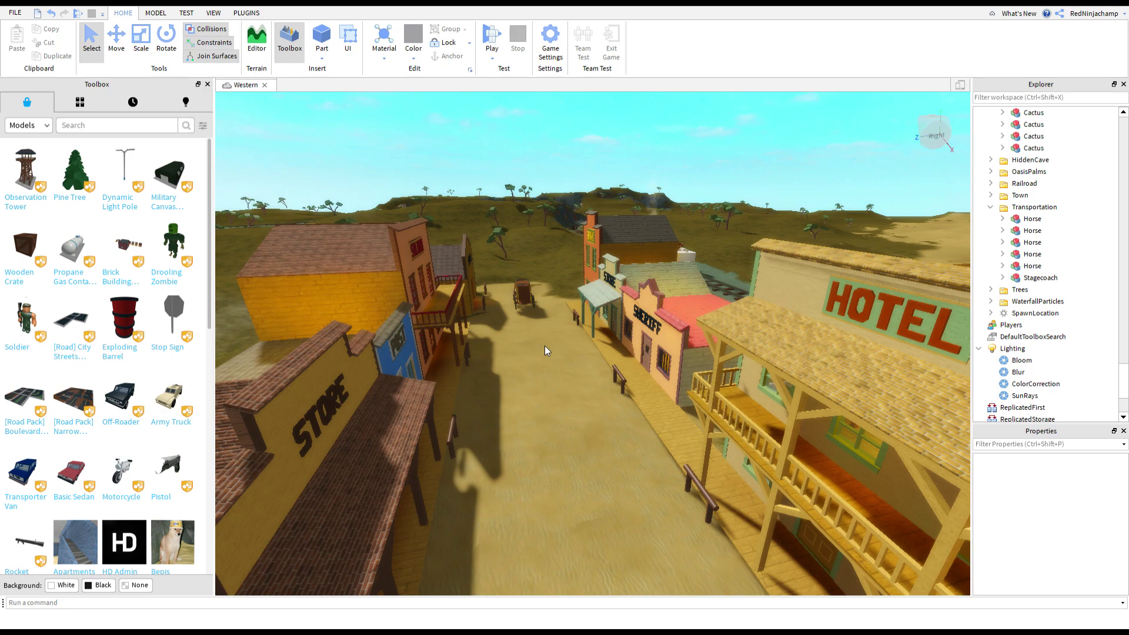
Examine the shadows at the street's hotel end and the sun's glow in the sky above it
scroll(515, 376, down, 2)
mouse_move(515, 376)
right_down()
mouse_move(537, 396)
mouse_move(518, 378)
right_up()
key(a)
scroll(545, 365, down, 2)
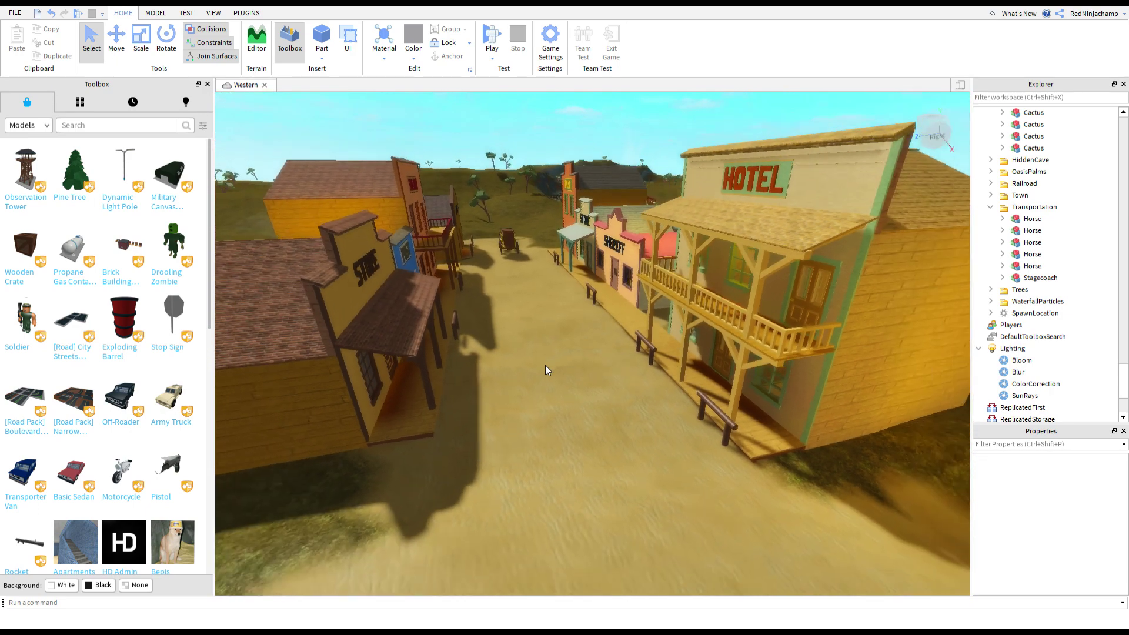
scroll(546, 366, up, 1)
scroll(545, 369, up, 3)
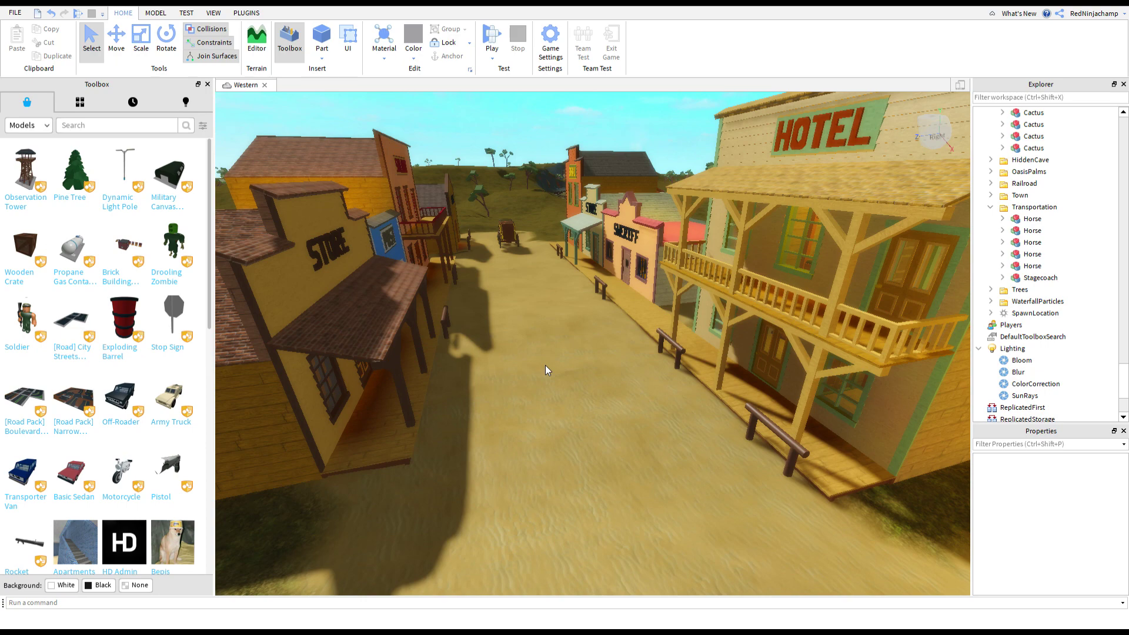
right_drag(546, 365, 481, 234)
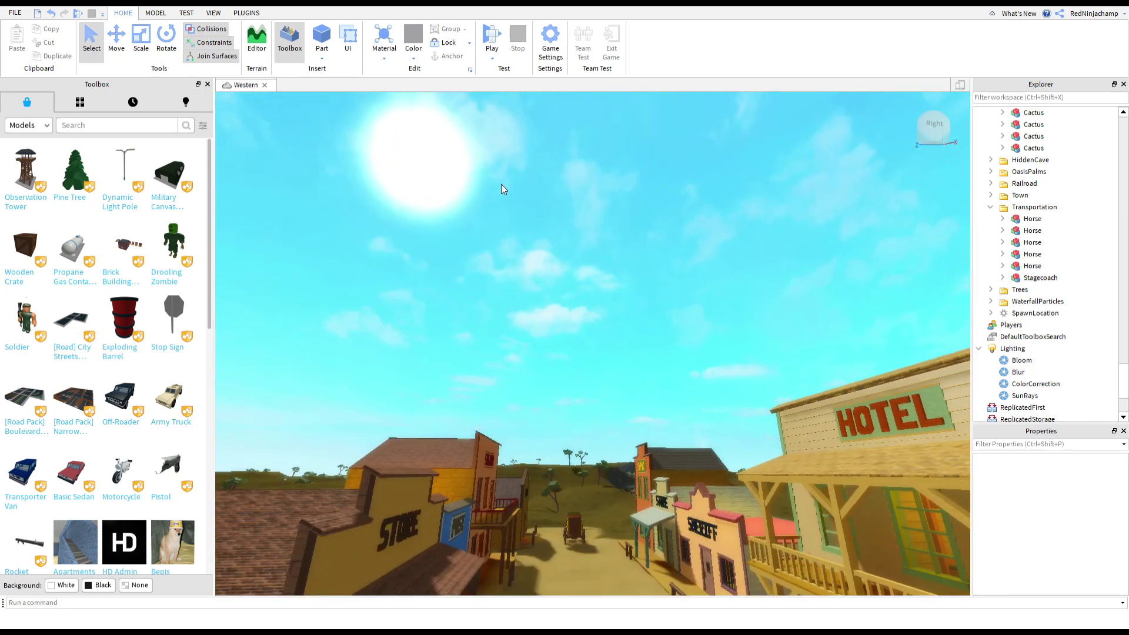
right_drag(501, 186, 545, 206)
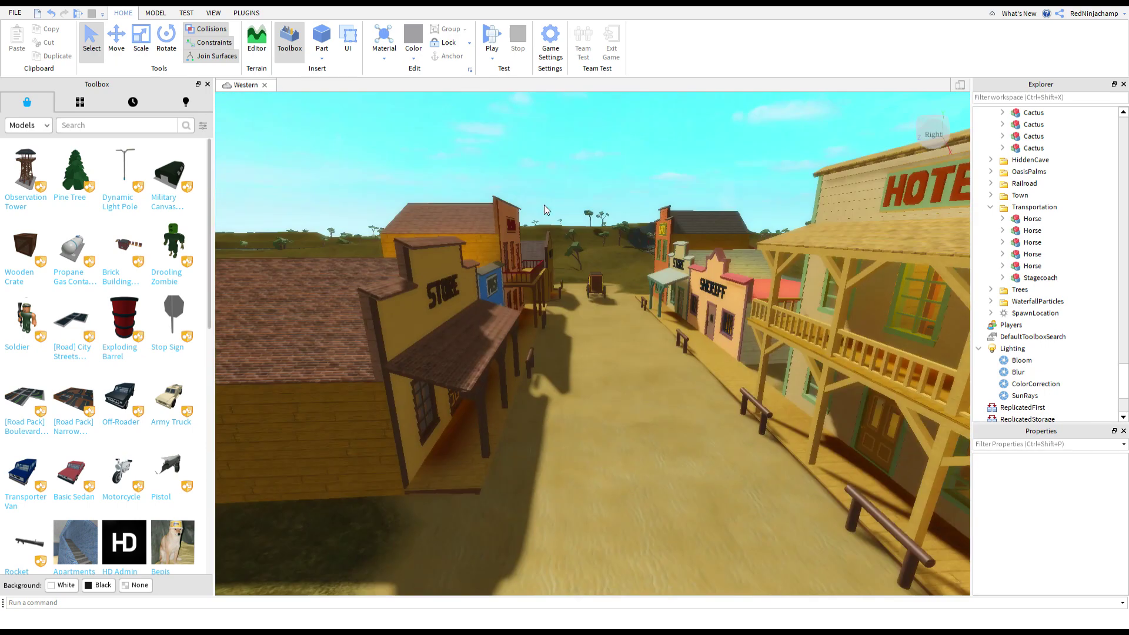